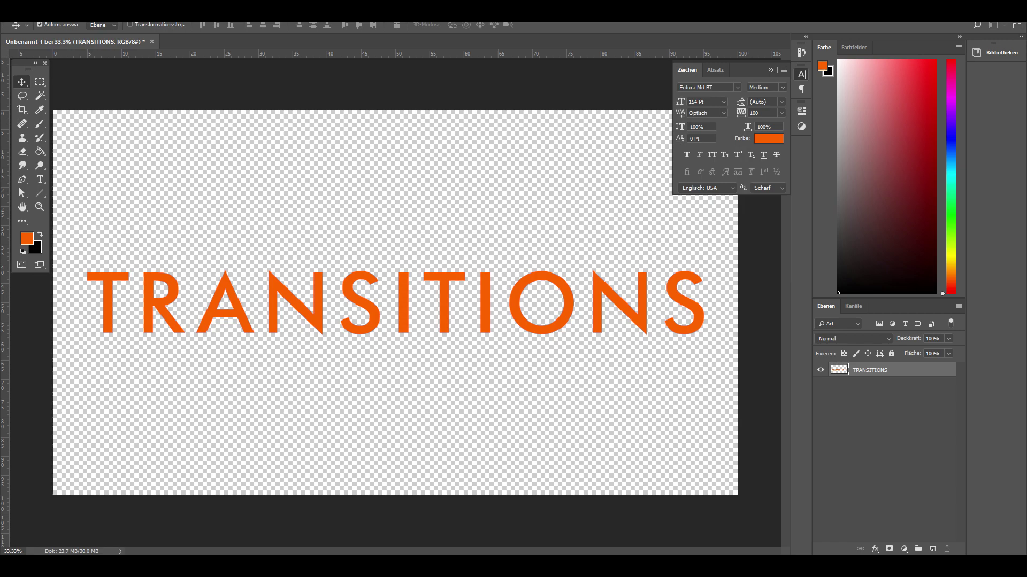
Step: Reduce the fill opacity of the TRANSITIONS layer to 0% and deselect the layer
{"action": "left_click", "coordinate": [948, 354]}
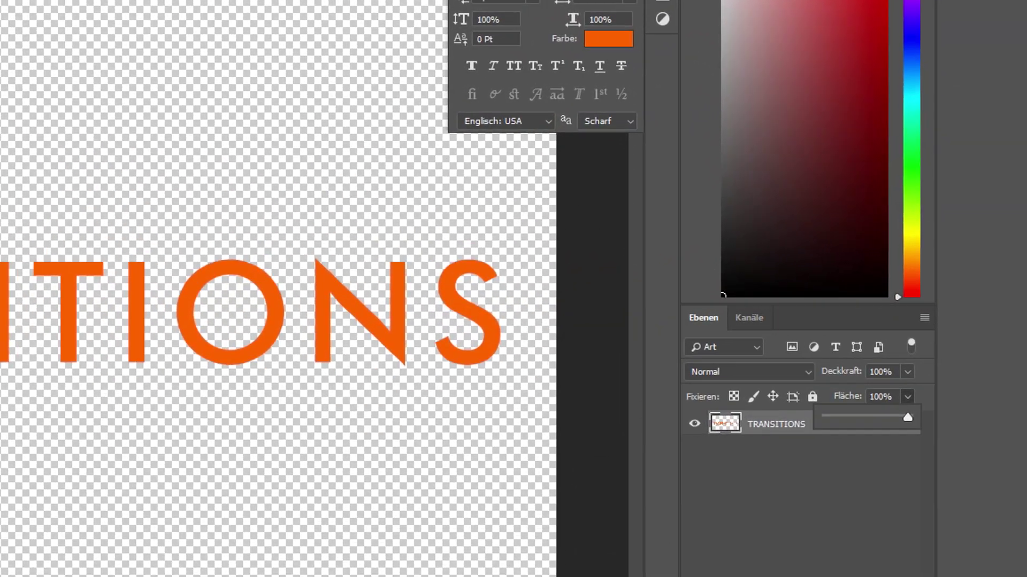
{"action": "left_click_drag", "start_coordinate": [948, 366], "coordinate": [947, 365]}
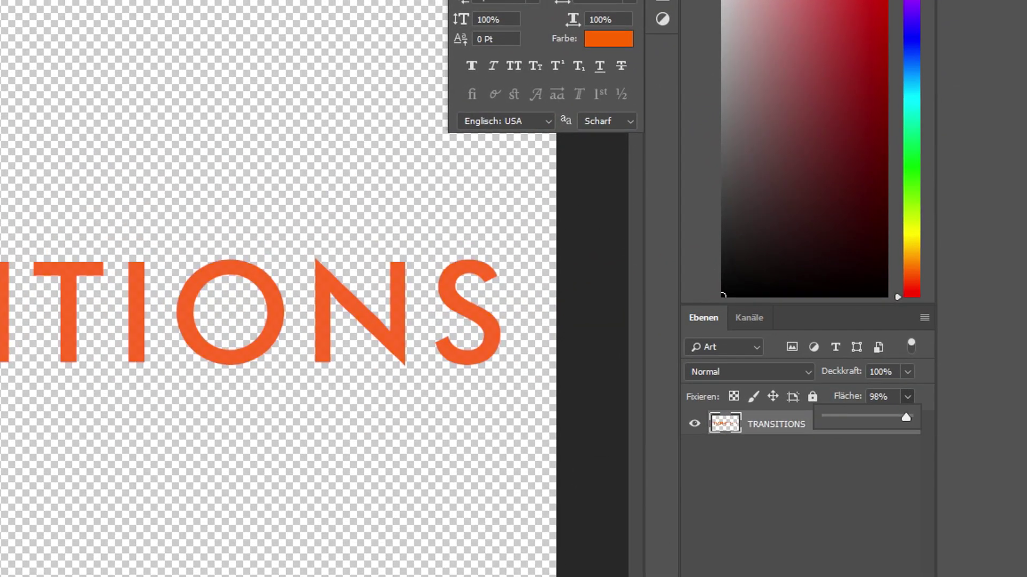
{"action": "left_click_drag", "start_coordinate": [906, 418], "coordinate": [826, 417]}
{"action": "left_click", "coordinate": [800, 482]}
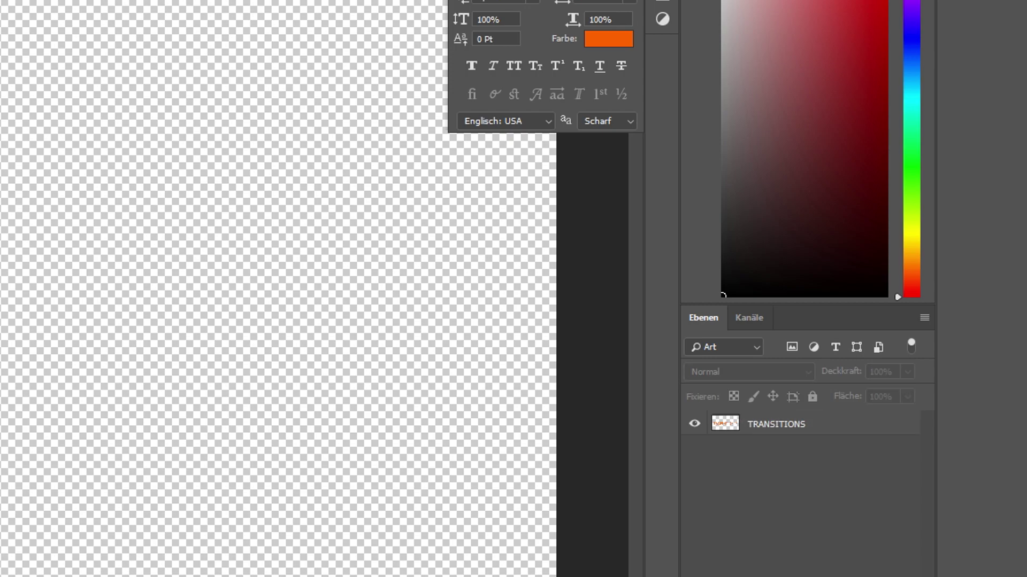
Step: Add a 10 px orange inside stroke (Kontur, position Innen) to the TRANSITIONS layer and apply the layer style
{"action": "double_click", "coordinate": [856, 424]}
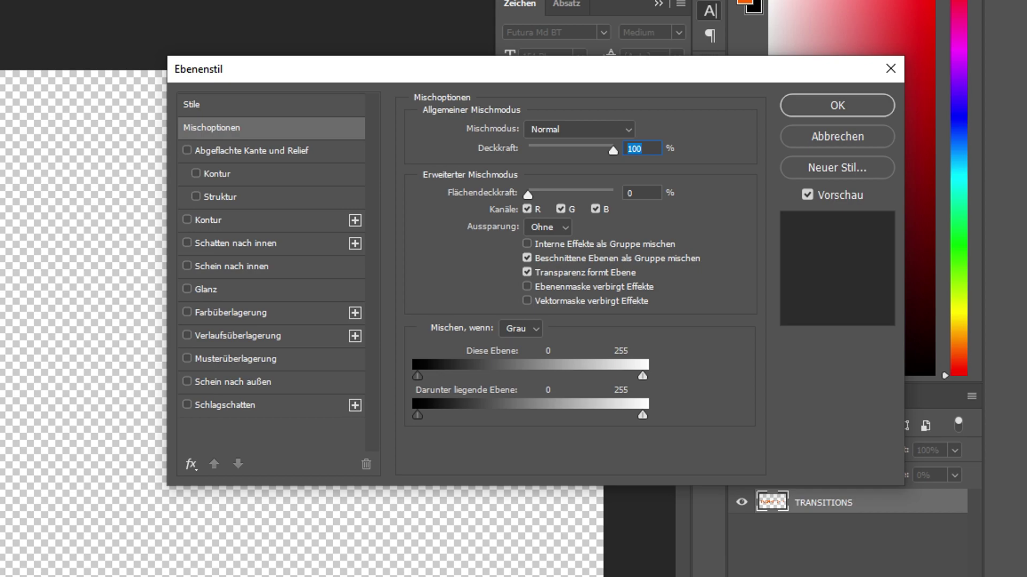
{"action": "left_click", "coordinate": [187, 220]}
{"action": "left_click", "coordinate": [208, 219]}
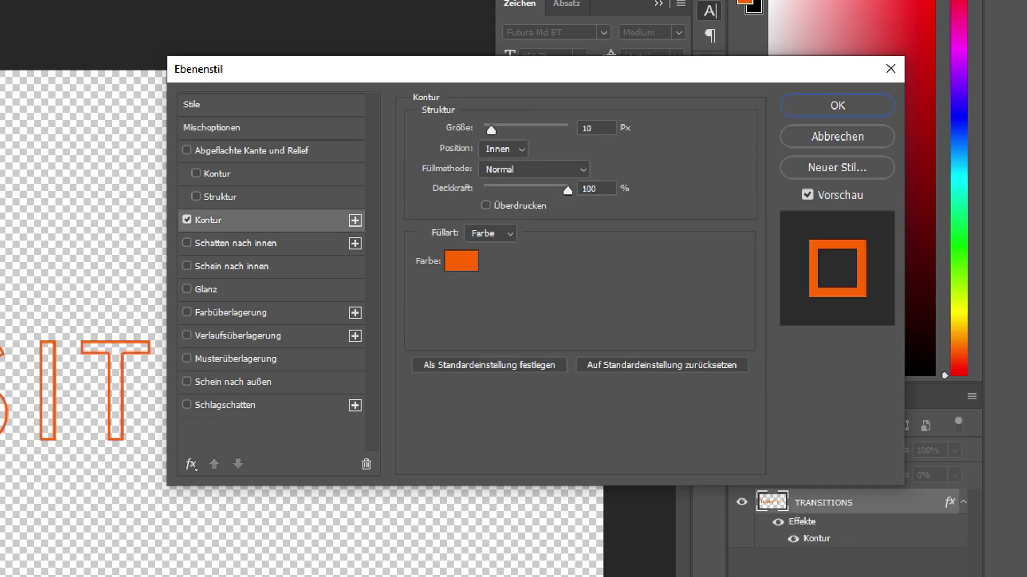
{"action": "left_click", "coordinate": [503, 148]}
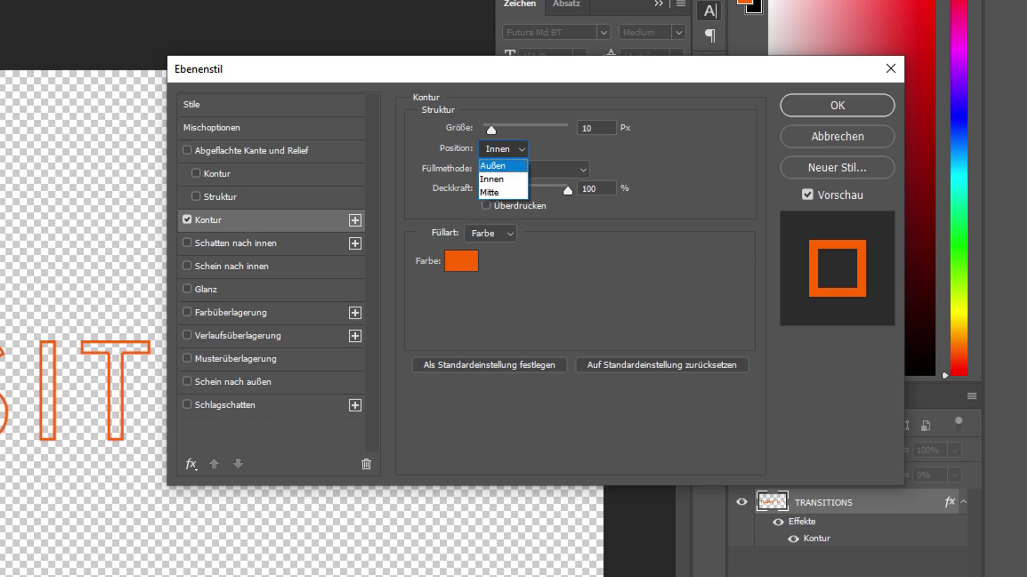
{"action": "key", "text": "Escape"}
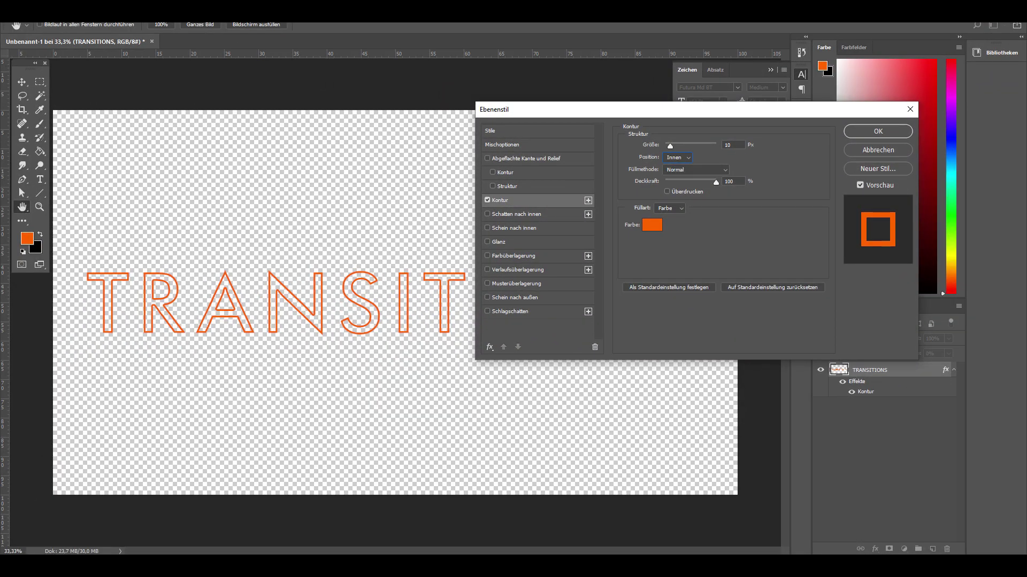
{"action": "key", "text": "Return"}
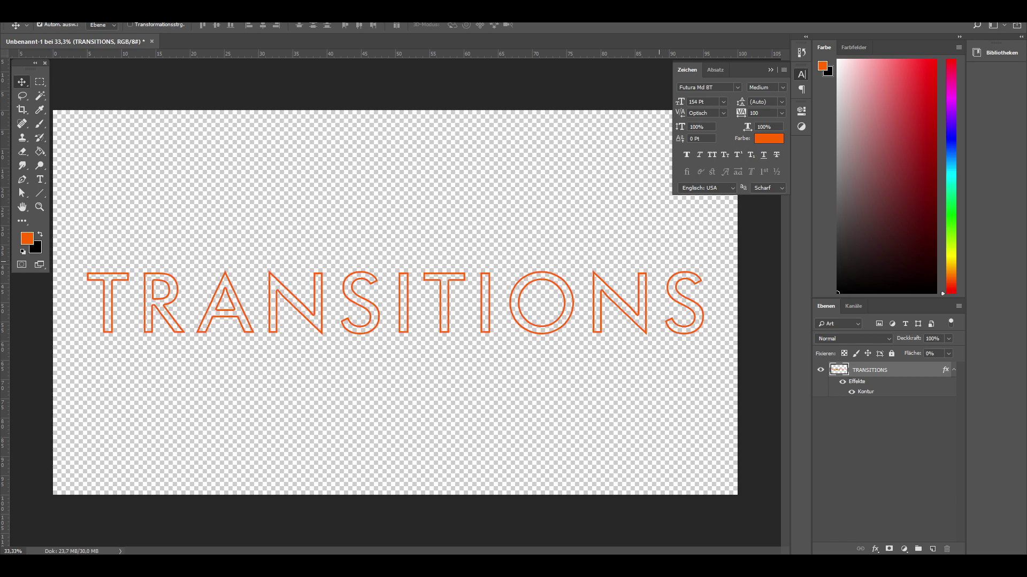
Step: Switch to VEGAS Pro and place transitions_filled.png at the start of the empty timeline
{"action": "key", "text": "alt+Tab"}
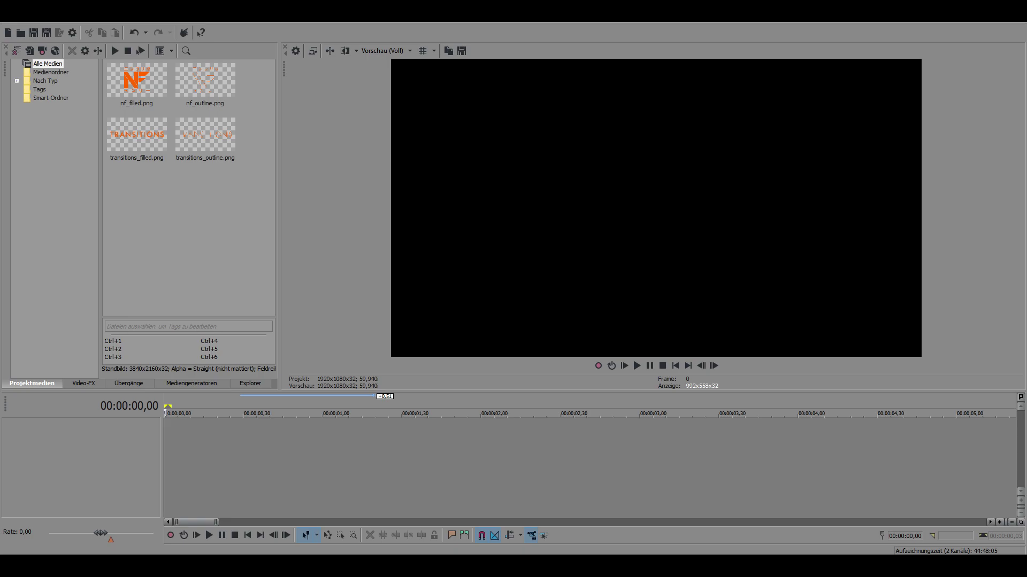
{"action": "left_click_drag", "start_coordinate": [246, 176], "coordinate": [165, 435]}
{"action": "left_click", "coordinate": [187, 214]}
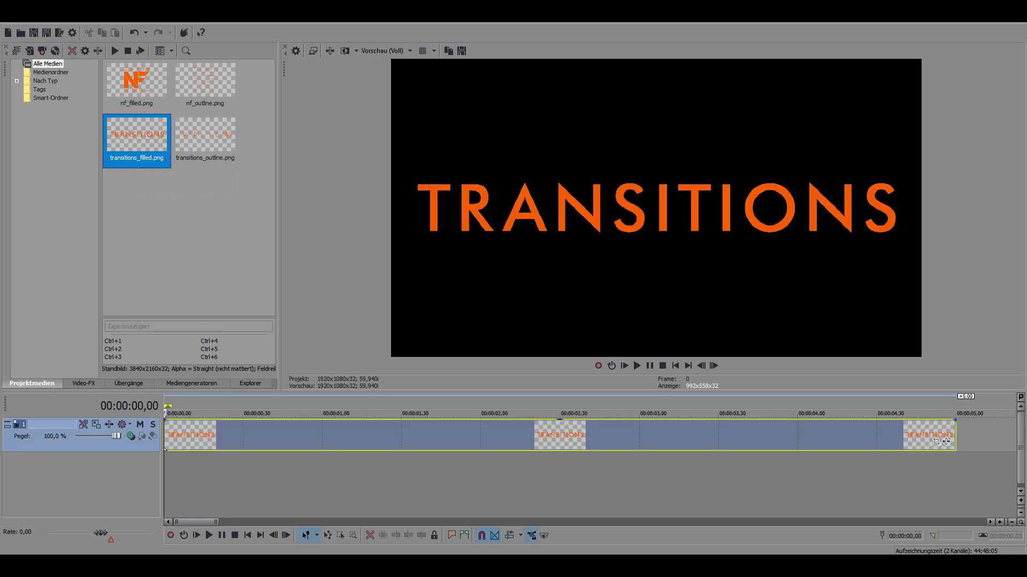
Step: Insert a second video track and place transitions_outline.png on it at the start of the timeline
{"action": "right_click", "coordinate": [115, 492]}
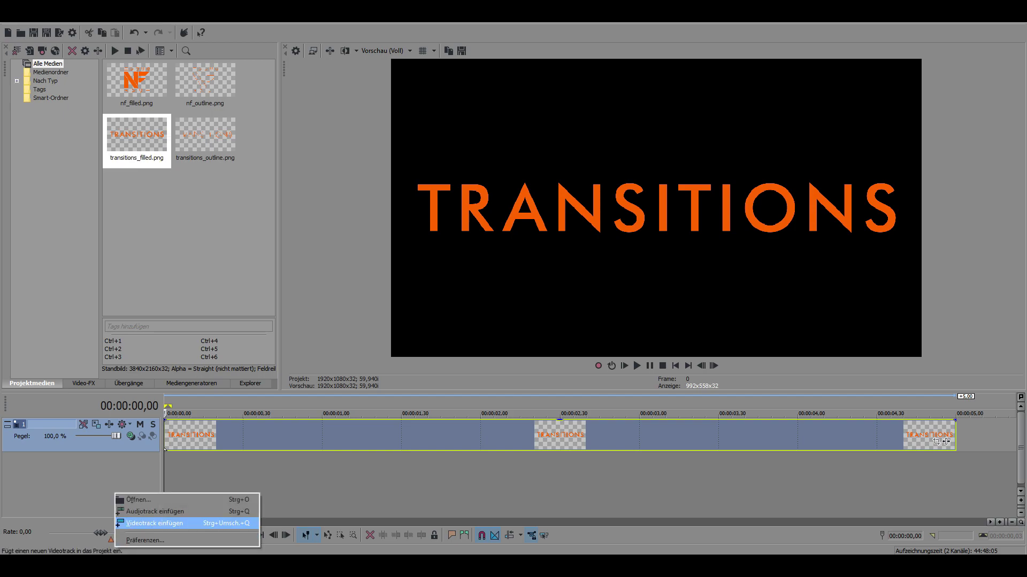
{"action": "left_click", "coordinate": [160, 523]}
{"action": "left_click_drag", "start_coordinate": [945, 476], "coordinate": [945, 441]}
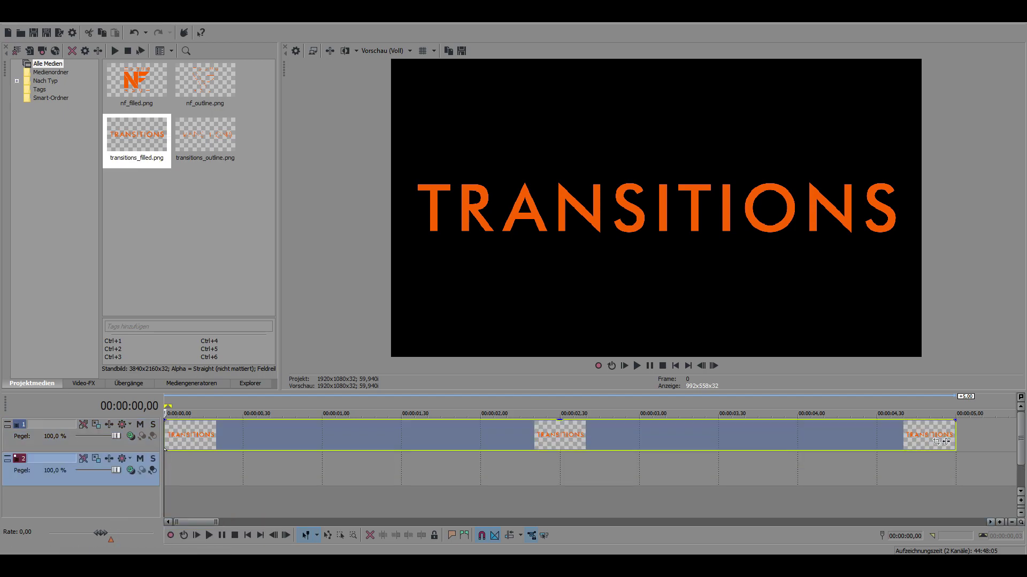
{"action": "double_click", "coordinate": [205, 136]}
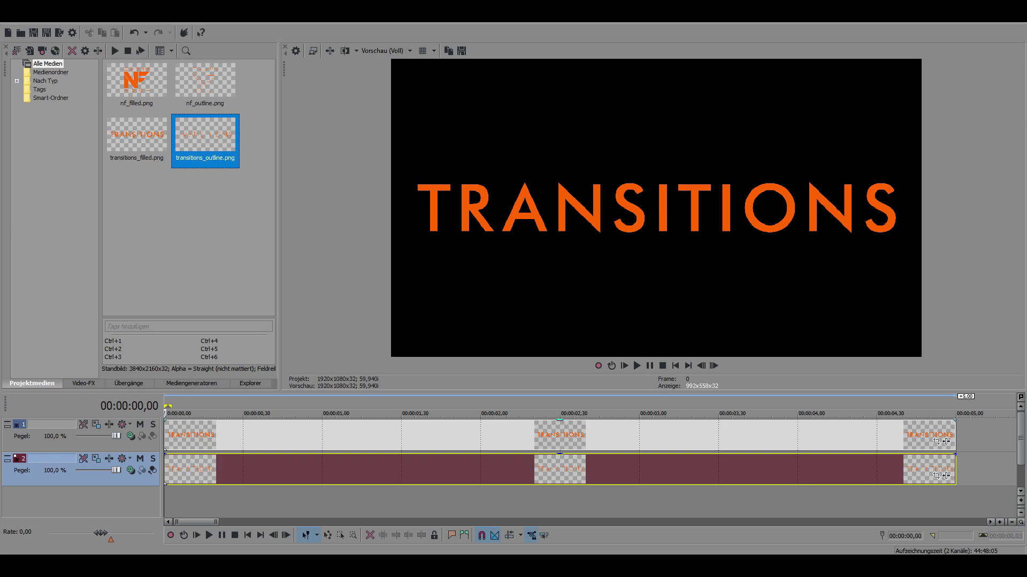
Step: Move the filled TRANSITIONS clip on track 1 to start at about 00:00:00,54
{"action": "left_click_drag", "start_coordinate": [166, 450], "coordinate": [307, 449]}
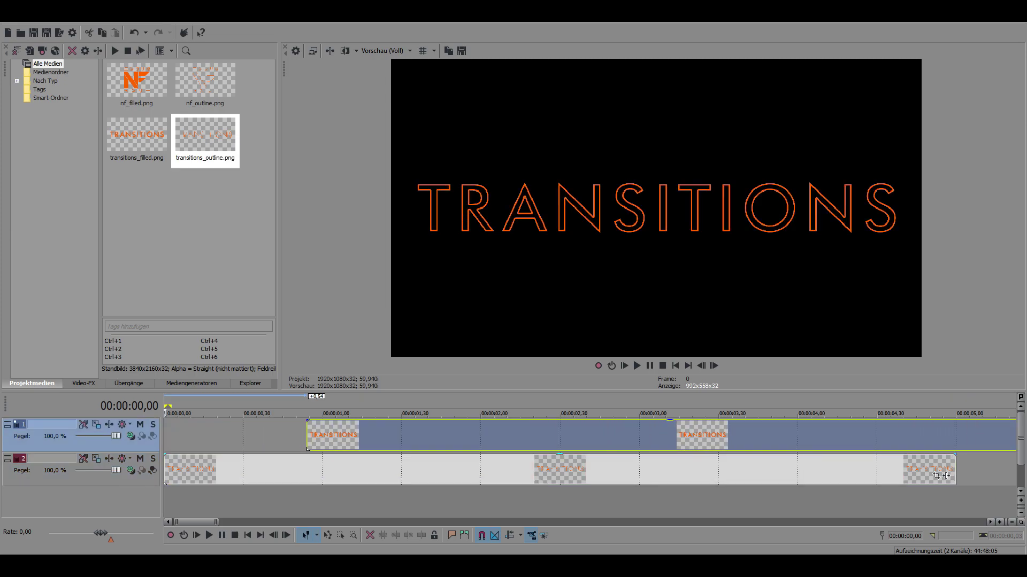
{"action": "scroll", "coordinate": [590, 452], "scroll_direction": "up", "scroll_amount": 5}
{"action": "scroll", "coordinate": [307, 449], "scroll_direction": "down", "scroll_amount": 5}
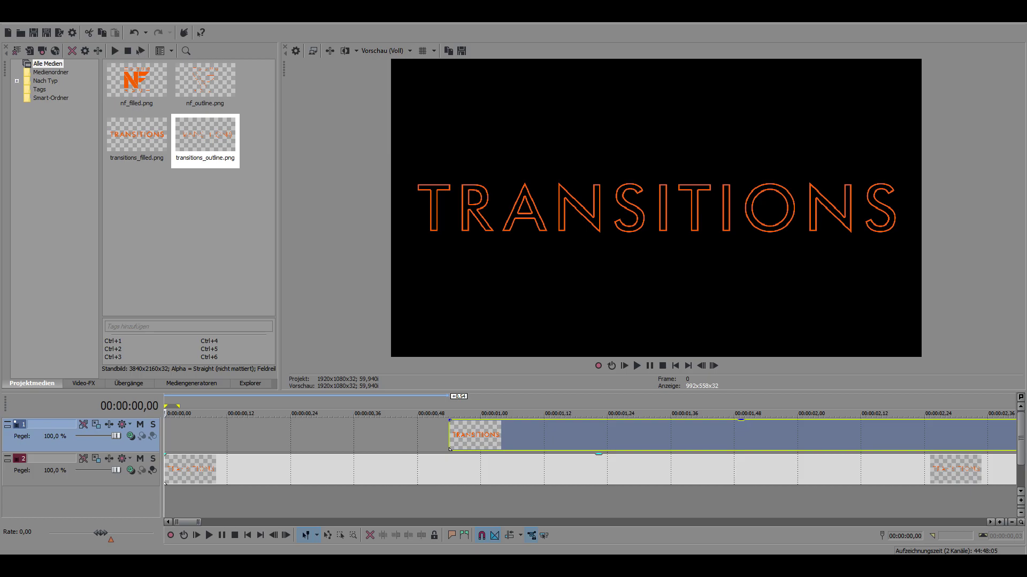
Step: Split the outline clip on track 2 at 00:00:00,12 and move its remaining part to about 00:00:00,32
{"action": "left_click", "coordinate": [218, 476]}
{"action": "key", "text": "s"}
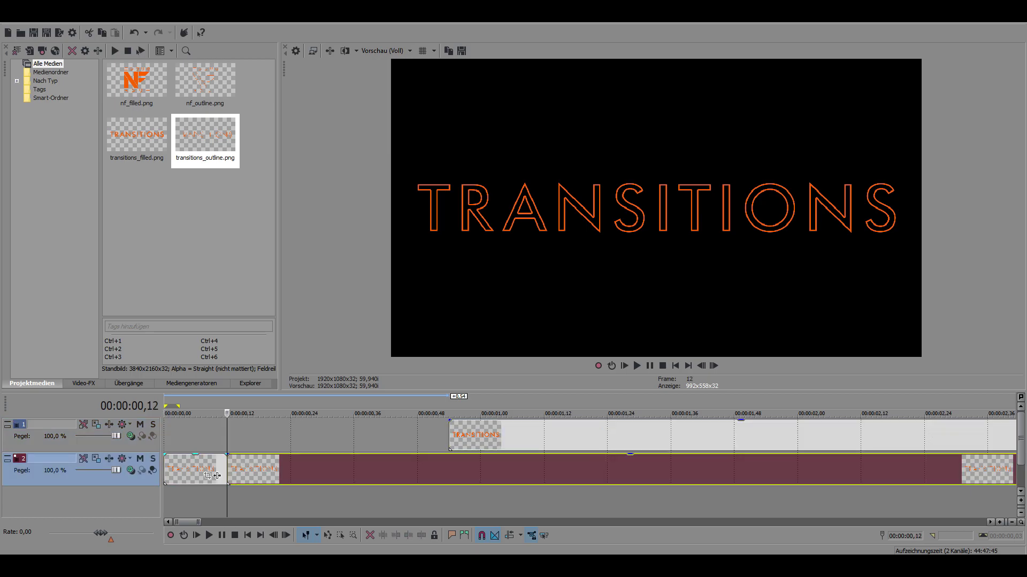
{"action": "scroll", "coordinate": [311, 470], "scroll_direction": "up", "scroll_amount": 1}
{"action": "left_click_drag", "start_coordinate": [311, 470], "coordinate": [522, 469]}
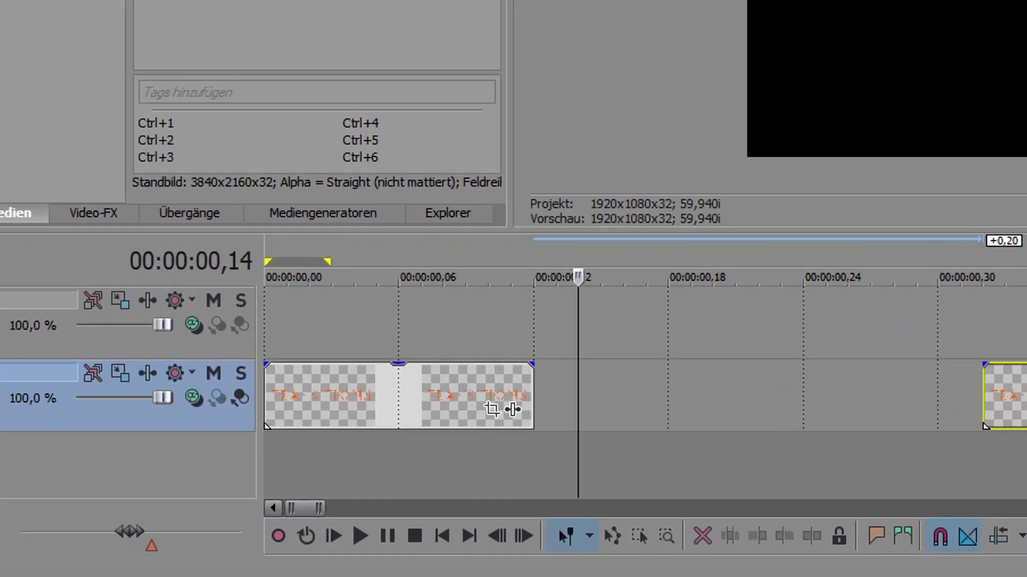
Step: Extend the first outline piece by 6 frames to 00:00:00,18 and give it a fade-in of about 10 frames
{"action": "left_click", "coordinate": [443, 395]}
{"action": "left_click_drag", "start_coordinate": [533, 395], "coordinate": [647, 410]}
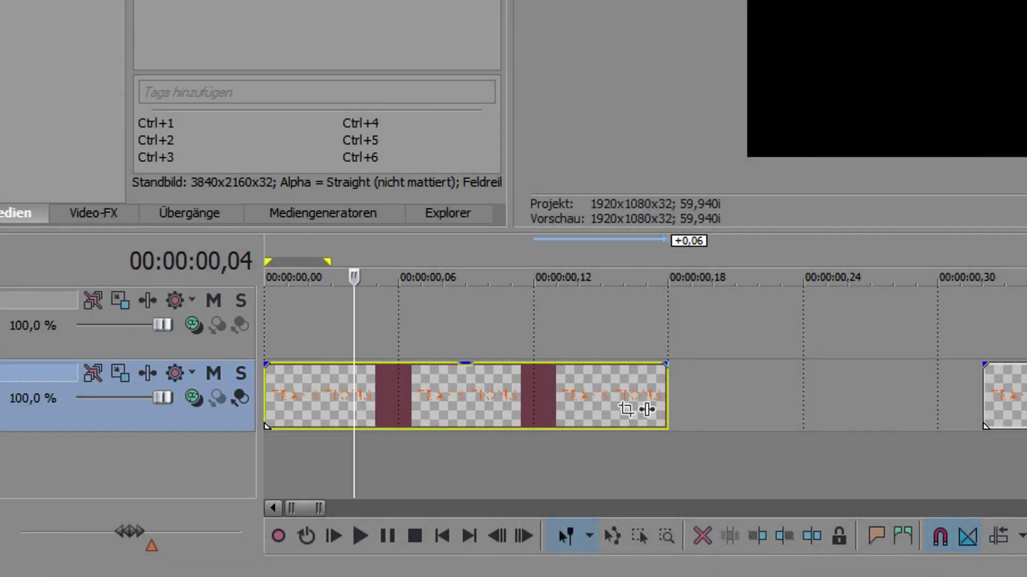
{"action": "left_click_drag", "start_coordinate": [266, 364], "coordinate": [488, 364]}
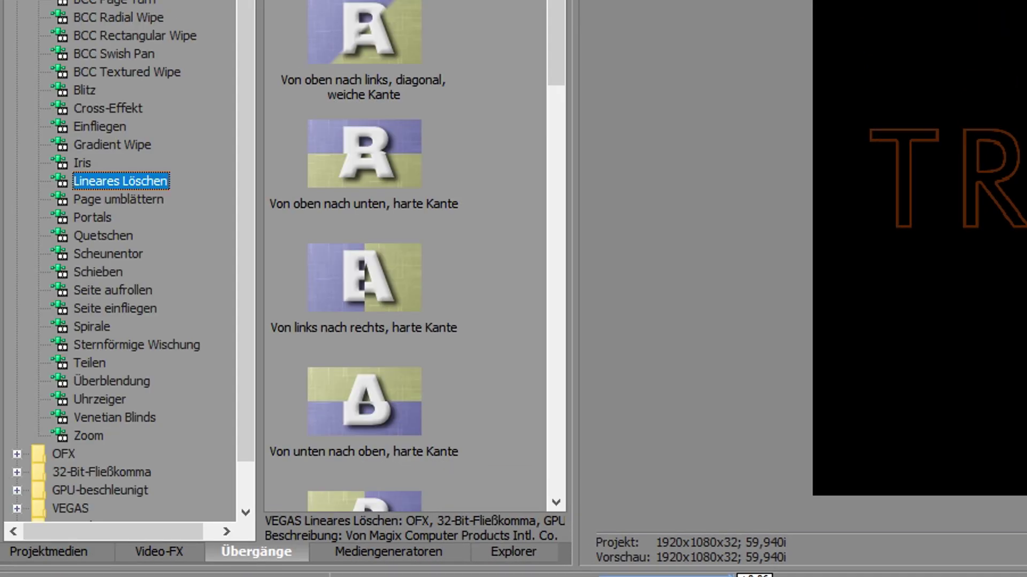
Step: Apply the Lineares Löschen transition preset "Von oben nach unten, harte Kante" to the first outline clip's fade-in and close its settings
{"action": "left_click", "coordinate": [112, 144]}
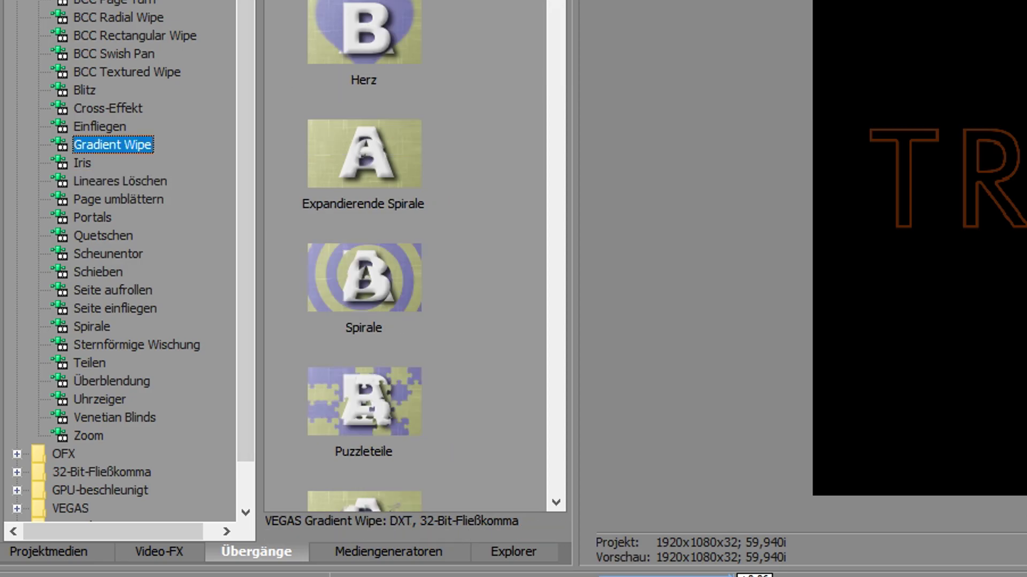
{"action": "left_click", "coordinate": [120, 181]}
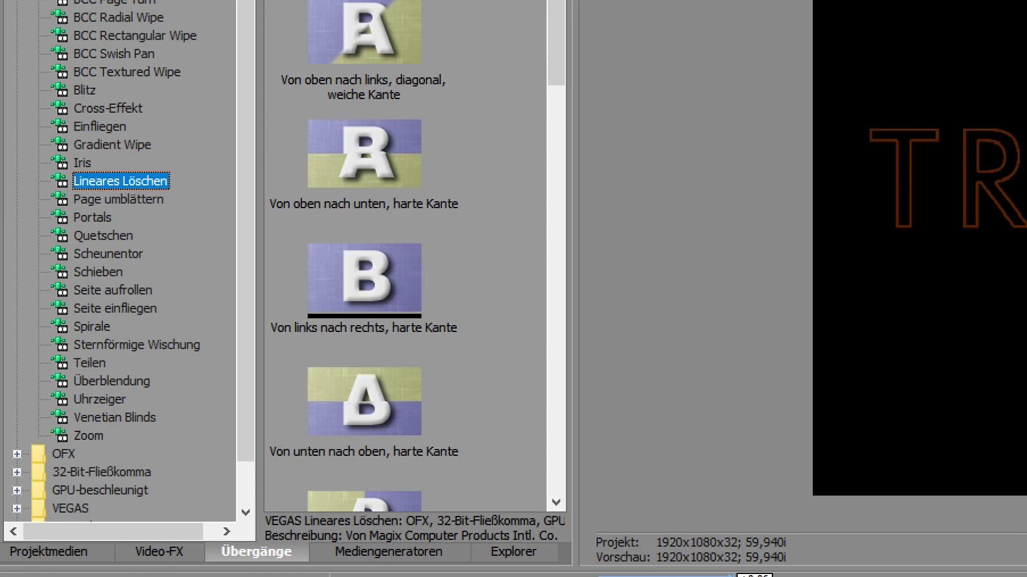
{"action": "scroll", "coordinate": [405, 257], "scroll_direction": "down", "scroll_amount": 5}
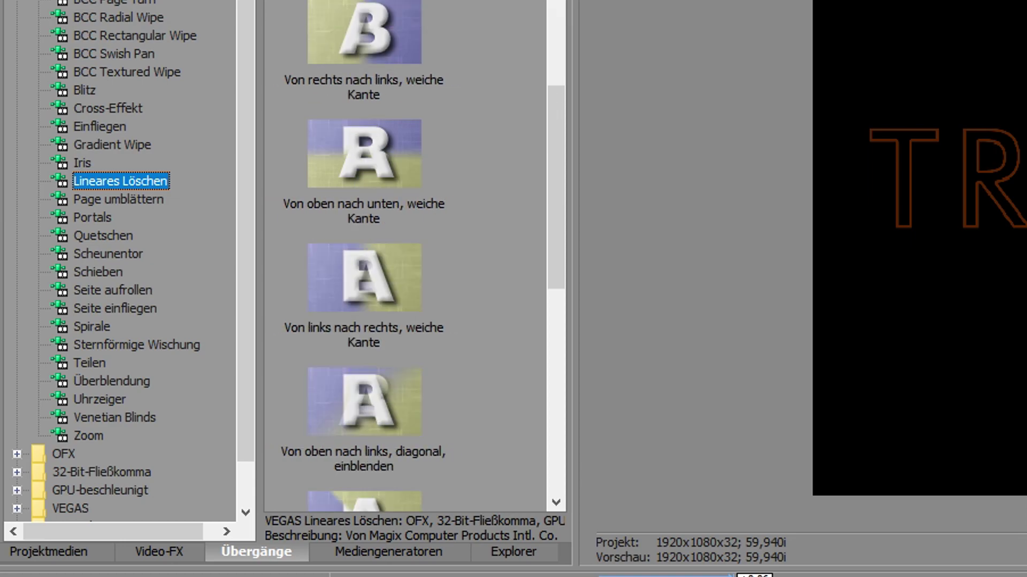
{"action": "scroll", "coordinate": [405, 257], "scroll_direction": "up", "scroll_amount": 3}
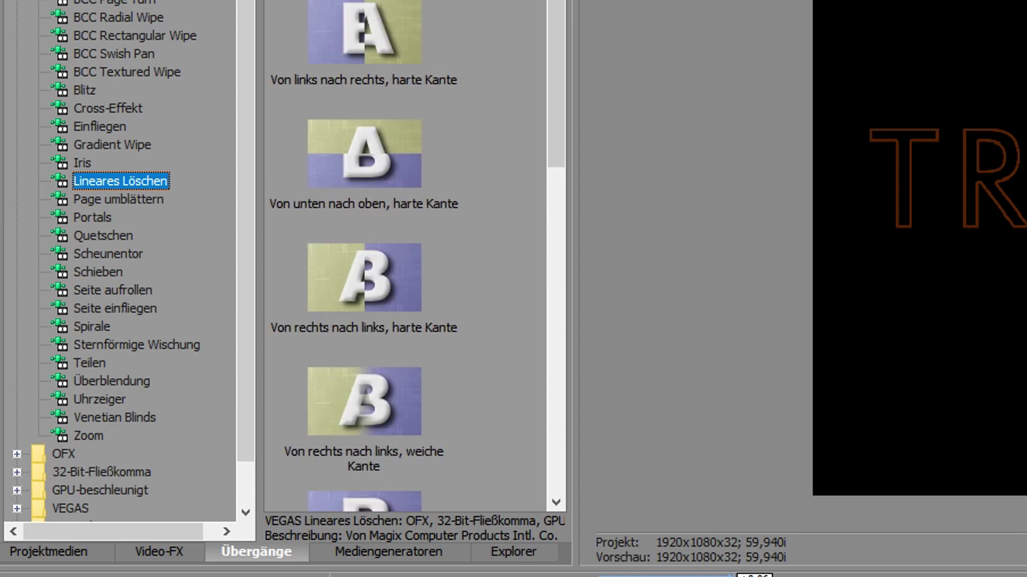
{"action": "scroll", "coordinate": [405, 256], "scroll_direction": "down", "scroll_amount": 2}
{"action": "scroll", "coordinate": [405, 256], "scroll_direction": "down", "scroll_amount": 1}
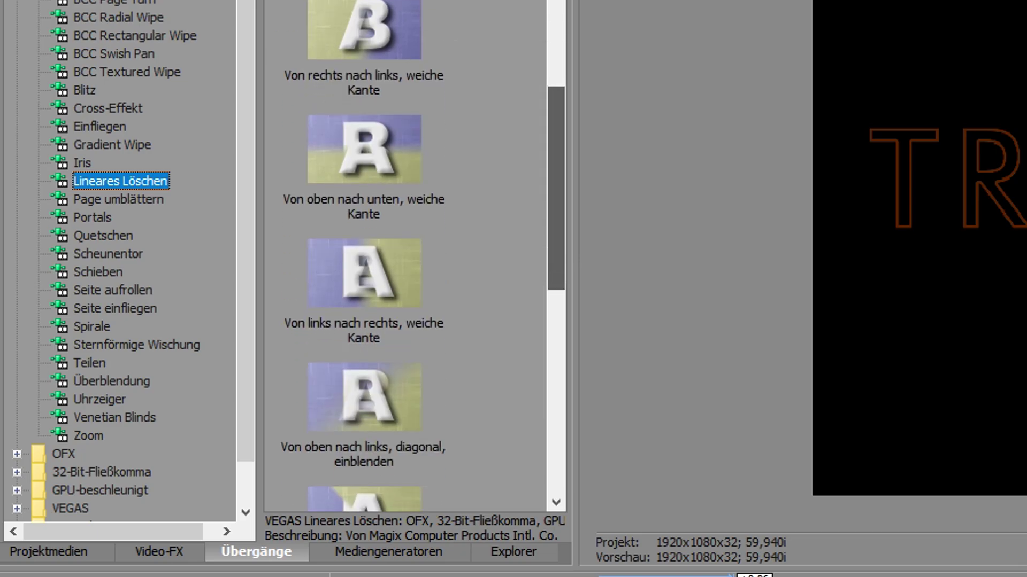
{"action": "scroll", "coordinate": [405, 257], "scroll_direction": "up", "scroll_amount": 4}
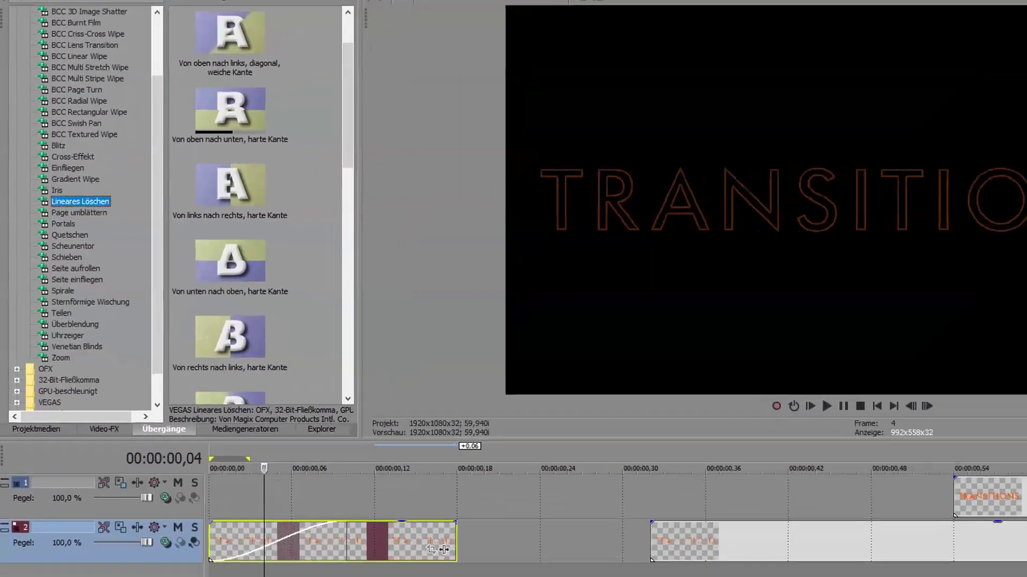
{"action": "left_click", "coordinate": [364, 33]}
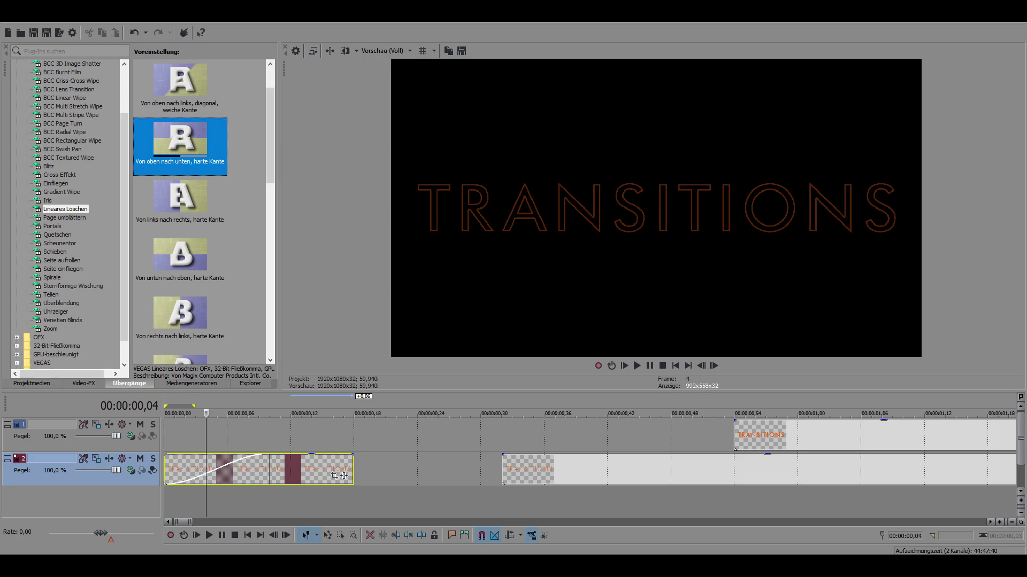
{"action": "left_click_drag", "start_coordinate": [344, 475], "coordinate": [344, 476]}
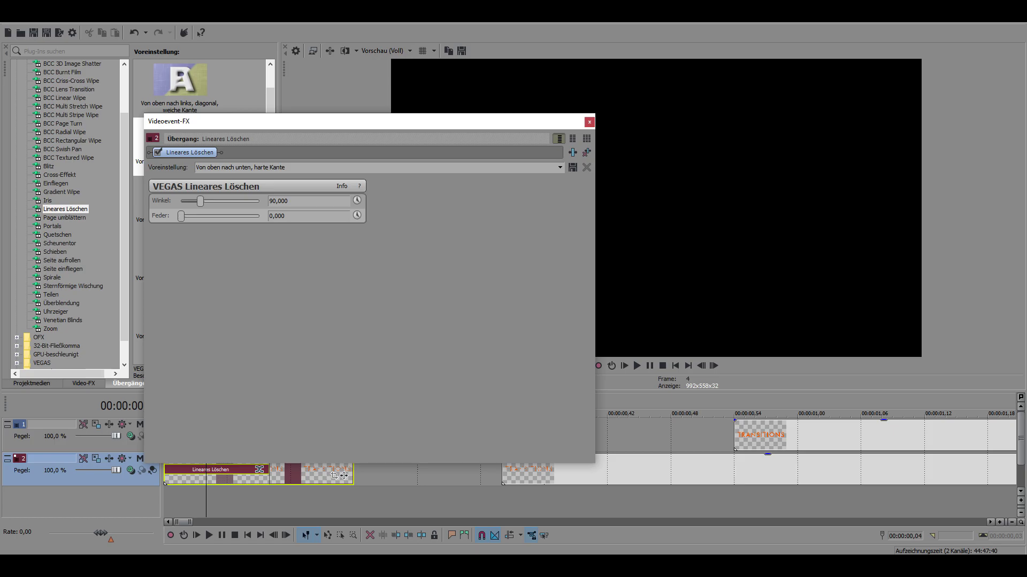
{"action": "key", "text": "alt+F4"}
Step: Step frame by frame through the first outline clip's linear wipe to examine how it reveals the outlined text
{"action": "key", "text": "ctrl+Home"}
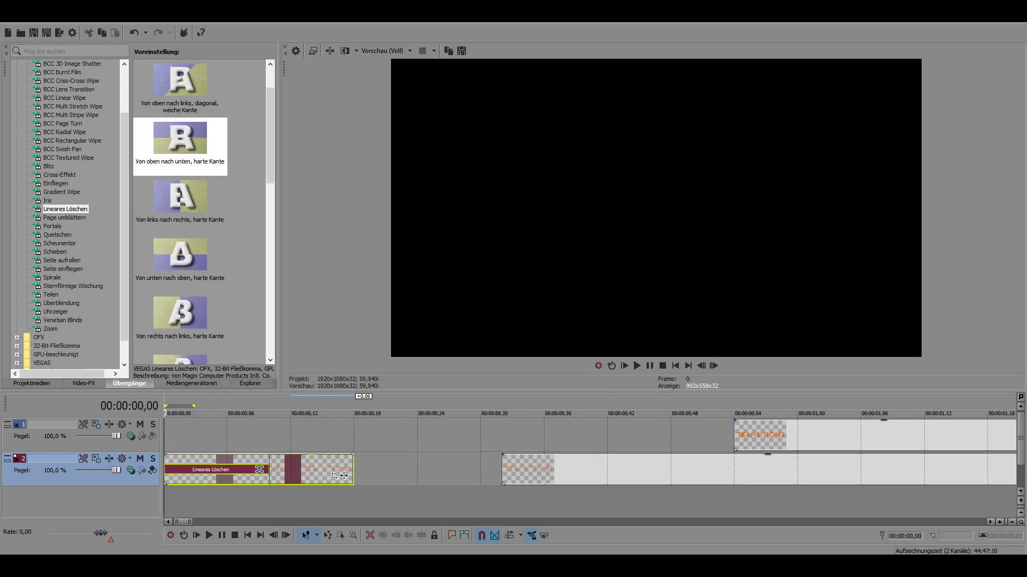
{"action": "left_click", "coordinate": [714, 366]}
{"action": "left_click", "coordinate": [714, 365]}
{"action": "key", "text": "Right"}
{"action": "key", "text": "Right"}
{"action": "key", "text": "Right"}
{"action": "key", "text": "Right"}
{"action": "key", "text": "Right"}
{"action": "key", "text": "Right"}
{"action": "key", "text": "Right"}
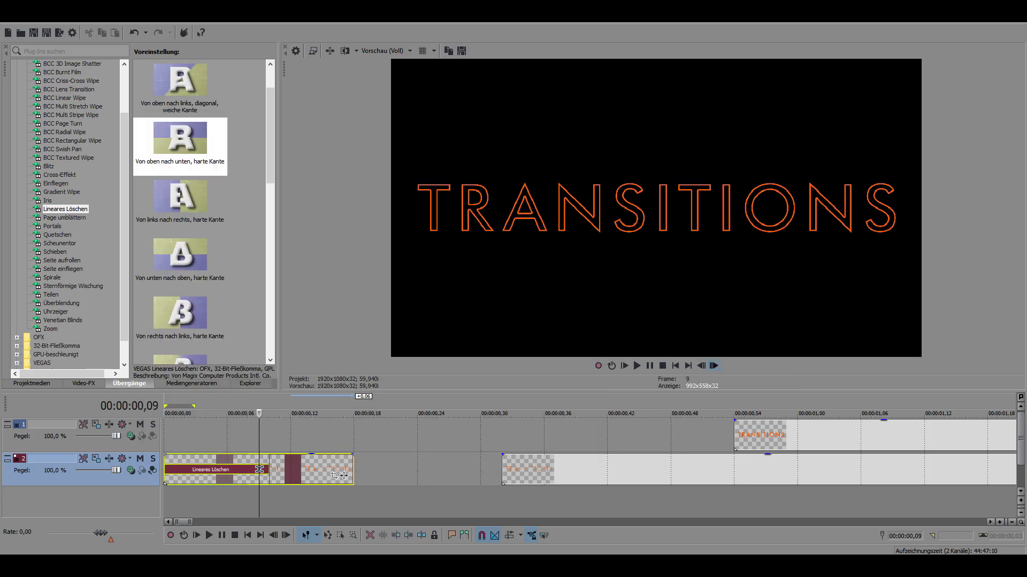
{"action": "key", "text": "Left"}
{"action": "key", "text": "Left"}
{"action": "key", "text": "Left"}
{"action": "key", "text": "Left"}
{"action": "key", "text": "Left"}
{"action": "key", "text": "Right"}
{"action": "key", "text": "Right"}
{"action": "left_click", "coordinate": [714, 366]}
{"action": "left_click", "coordinate": [701, 366]}
{"action": "left_click", "coordinate": [701, 366]}
{"action": "left_click", "coordinate": [701, 366]}
{"action": "left_click", "coordinate": [701, 365]}
{"action": "left_click", "coordinate": [701, 366]}
{"action": "left_click", "coordinate": [714, 366]}
{"action": "left_click", "coordinate": [714, 366]}
{"action": "left_click", "coordinate": [714, 365]}
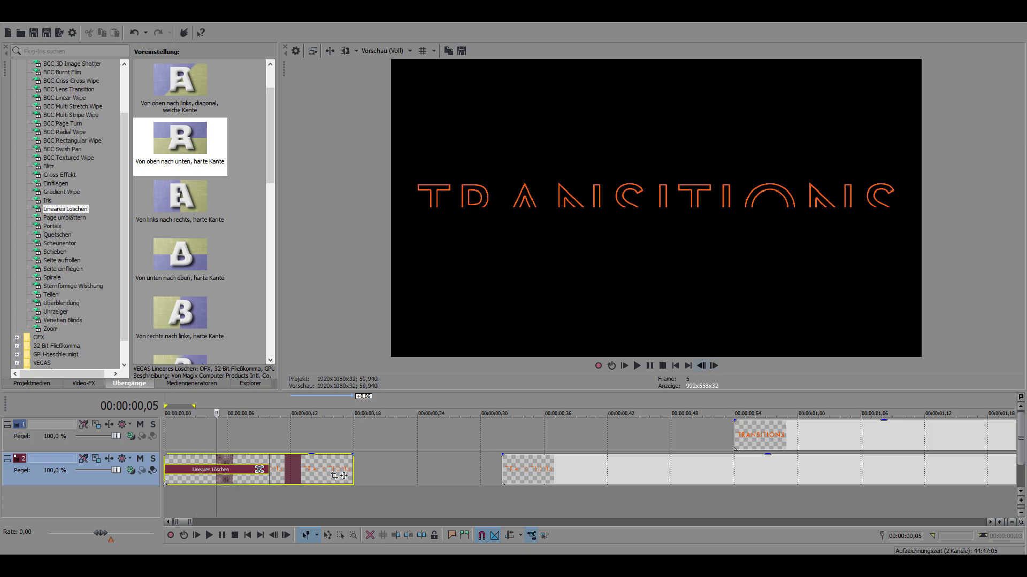
{"action": "left_click", "coordinate": [714, 366]}
{"action": "left_click", "coordinate": [714, 365]}
{"action": "left_click", "coordinate": [714, 365]}
{"action": "left_click", "coordinate": [714, 366]}
{"action": "left_click", "coordinate": [713, 366]}
{"action": "left_click", "coordinate": [713, 366]}
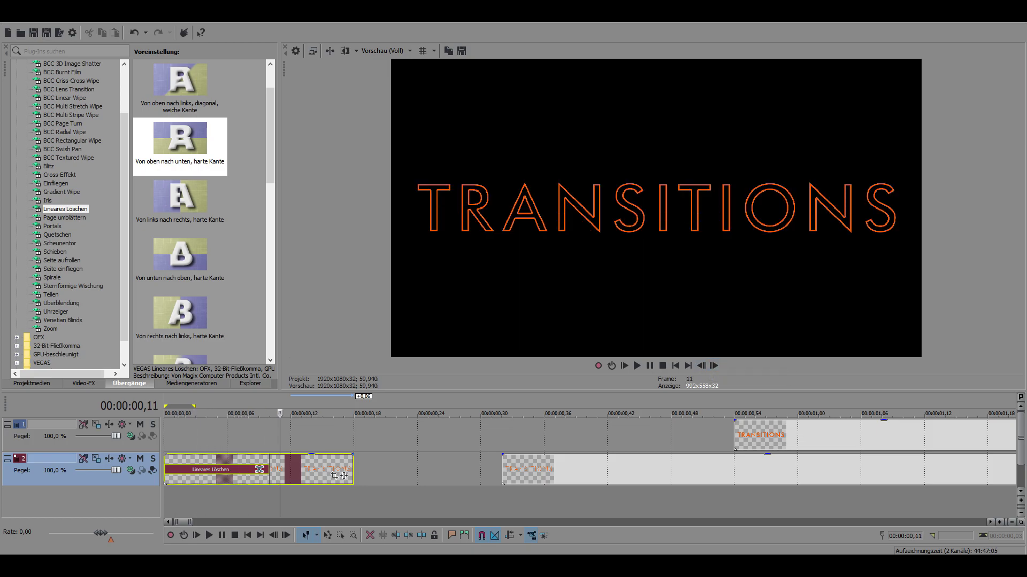
{"action": "key", "text": "Left"}
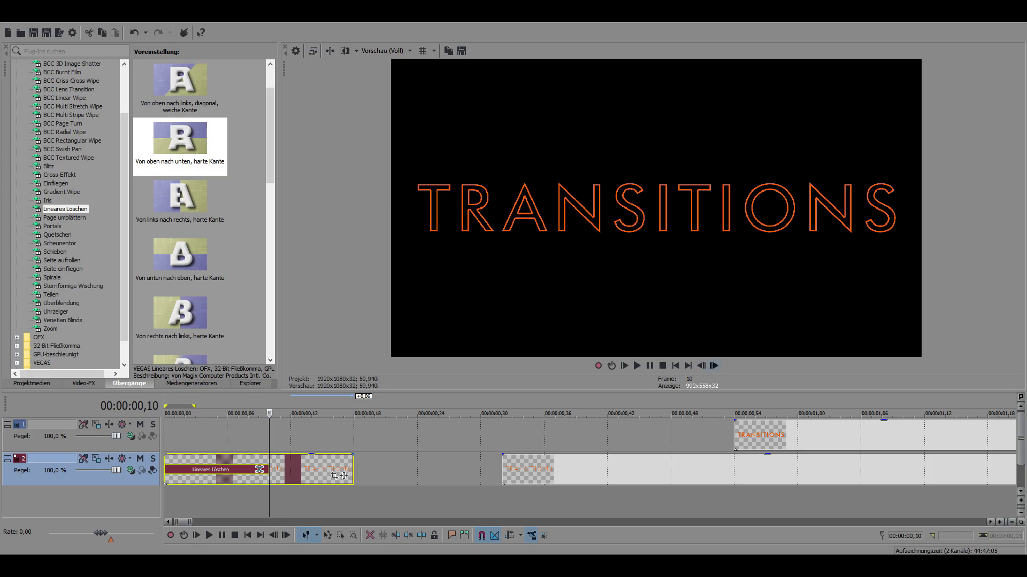
{"action": "key", "text": "Right"}
{"action": "key", "text": "Right"}
{"action": "key", "text": "Right"}
Step: Move the filled TRANSITIONS clip on track 1 to start at frame 10, where the outline clip's wipe ends
{"action": "left_click_drag", "start_coordinate": [749, 436], "coordinate": [305, 435]}
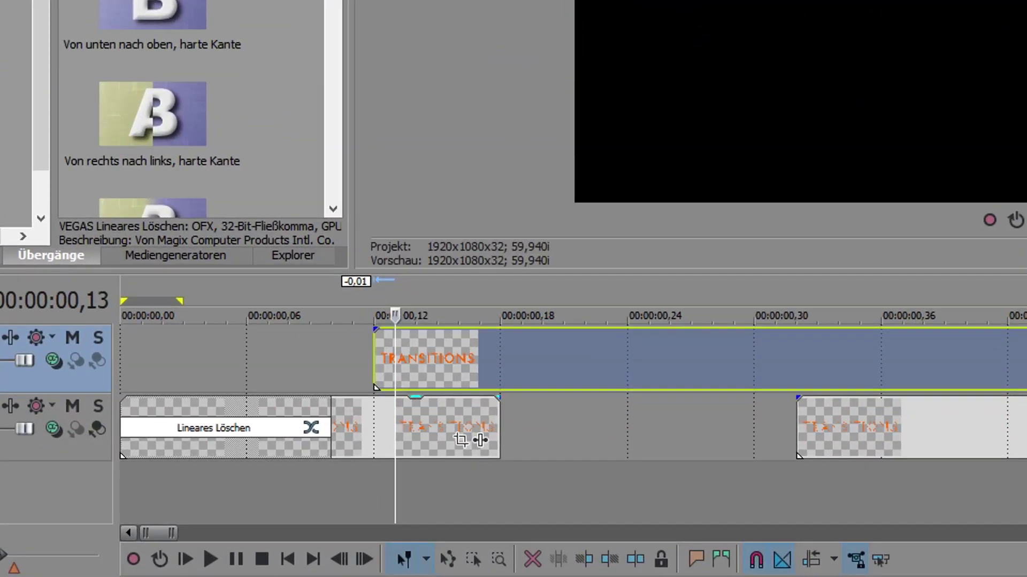
{"action": "left_click", "coordinate": [330, 444]}
{"action": "left_click", "coordinate": [374, 358]}
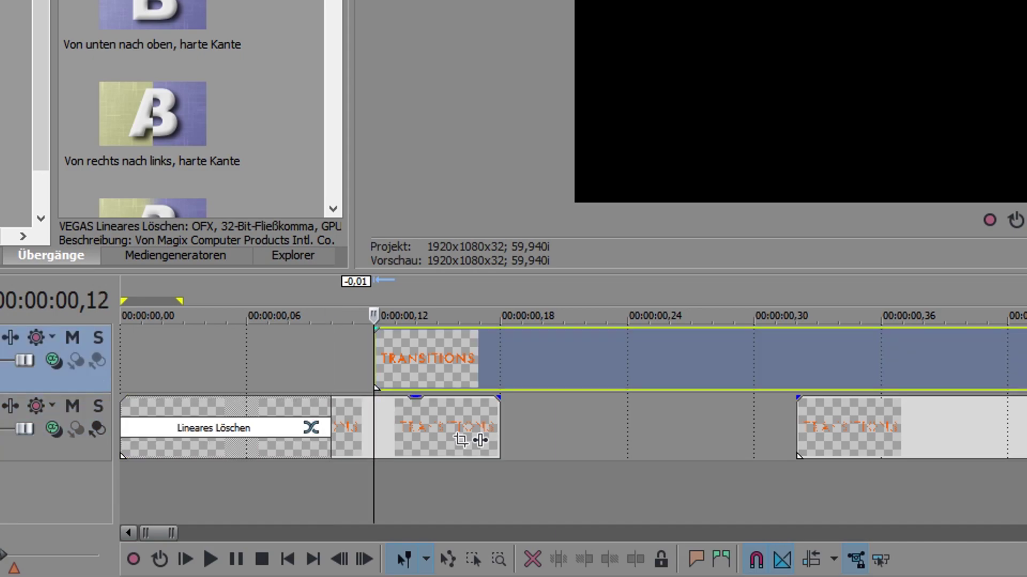
{"action": "key", "text": "KP_4"}
{"action": "key", "text": "KP_4"}
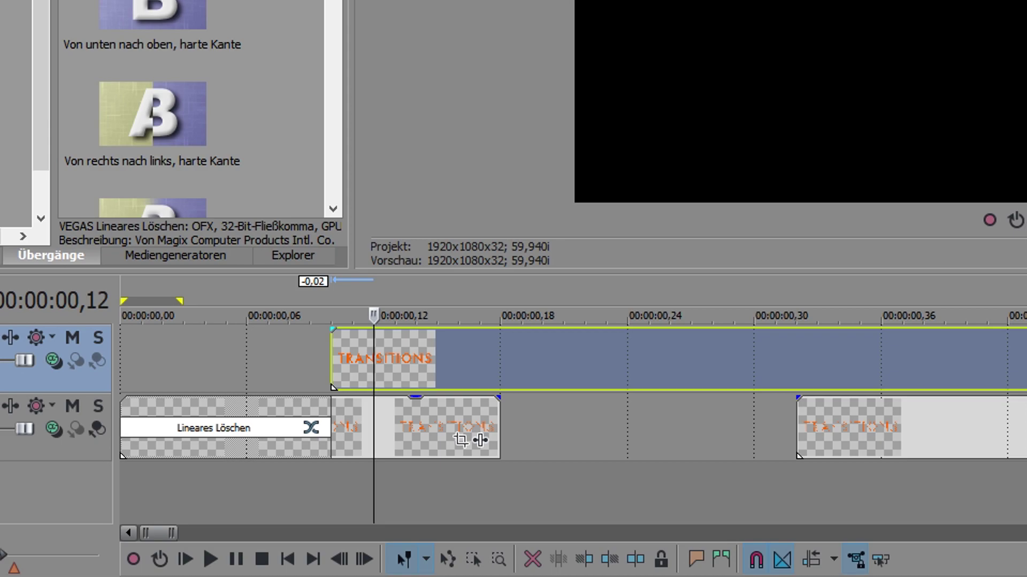
Step: Move the filled TRANSITIONS clip on track 1 to start at frame 13, and extend the end of the first outline clip by 4 frames
{"action": "left_click", "coordinate": [331, 358]}
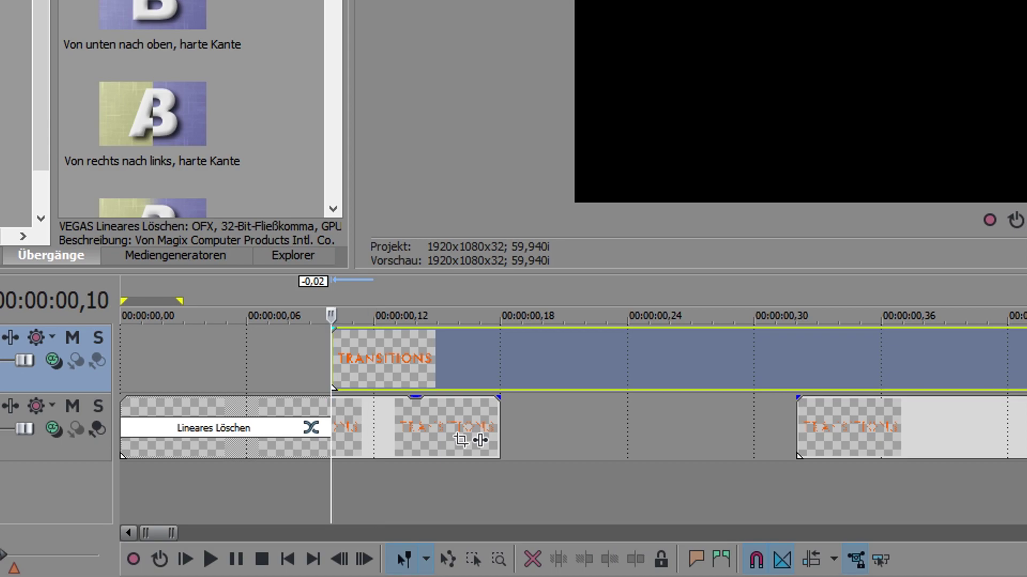
{"action": "left_click_drag", "start_coordinate": [384, 359], "coordinate": [596, 358]}
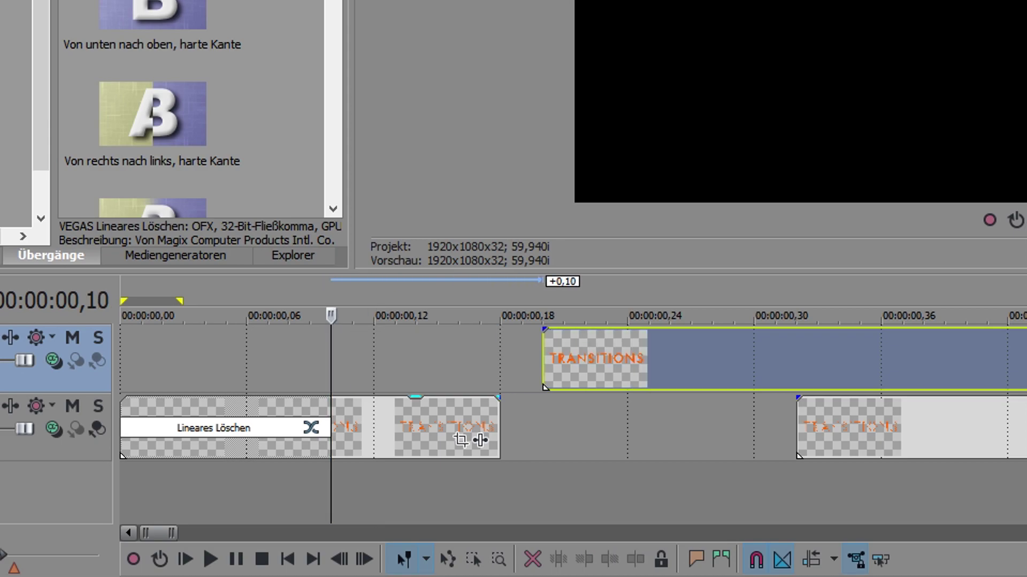
{"action": "key", "text": "KP_1"}
{"action": "key", "text": "KP_1"}
{"action": "key", "text": "KP_1"}
{"action": "key", "text": "KP_1"}
{"action": "key", "text": "KP_1"}
{"action": "key", "text": "KP_1"}
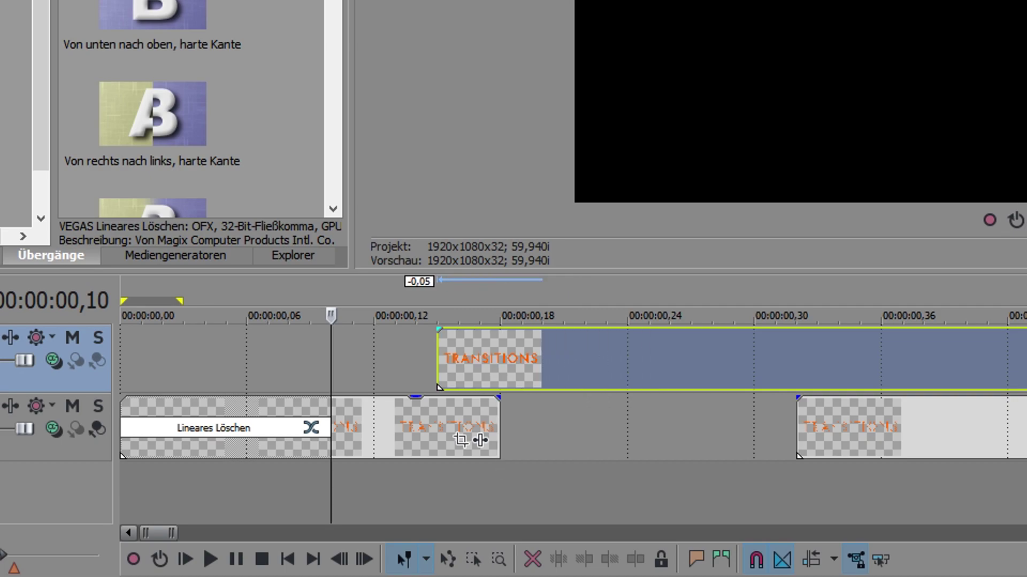
{"action": "key", "text": "KP_1"}
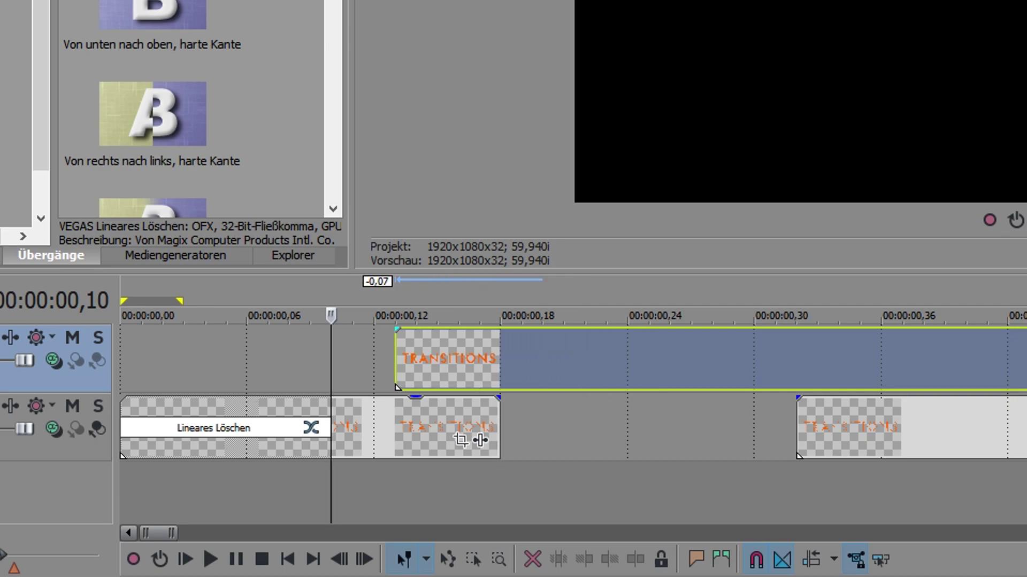
{"action": "key", "text": "KP_1"}
{"action": "key", "text": "KP_3"}
{"action": "key", "text": "ctrl+alt+Right"}
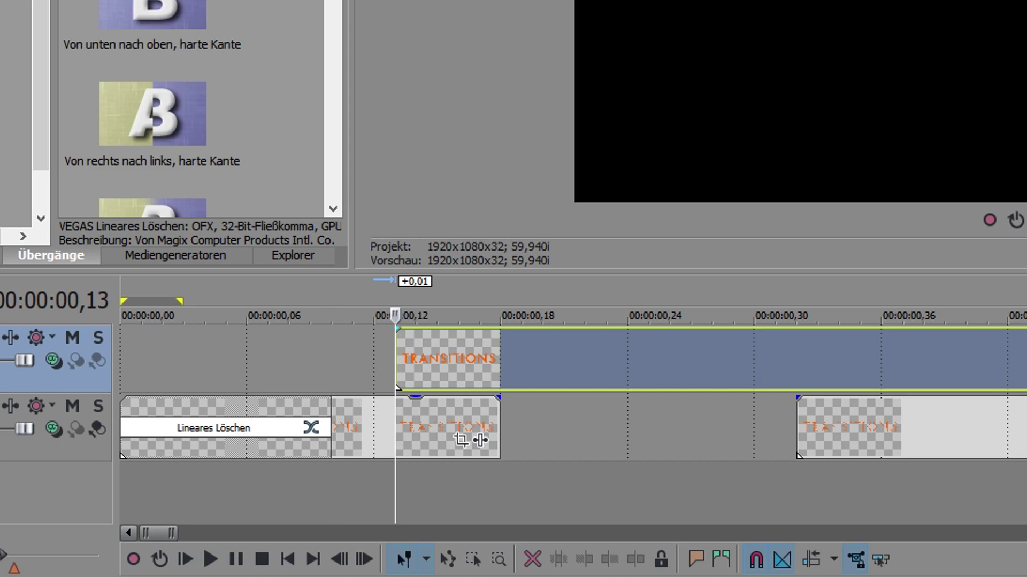
{"action": "left_click", "coordinate": [373, 358]}
{"action": "left_click", "coordinate": [397, 359]}
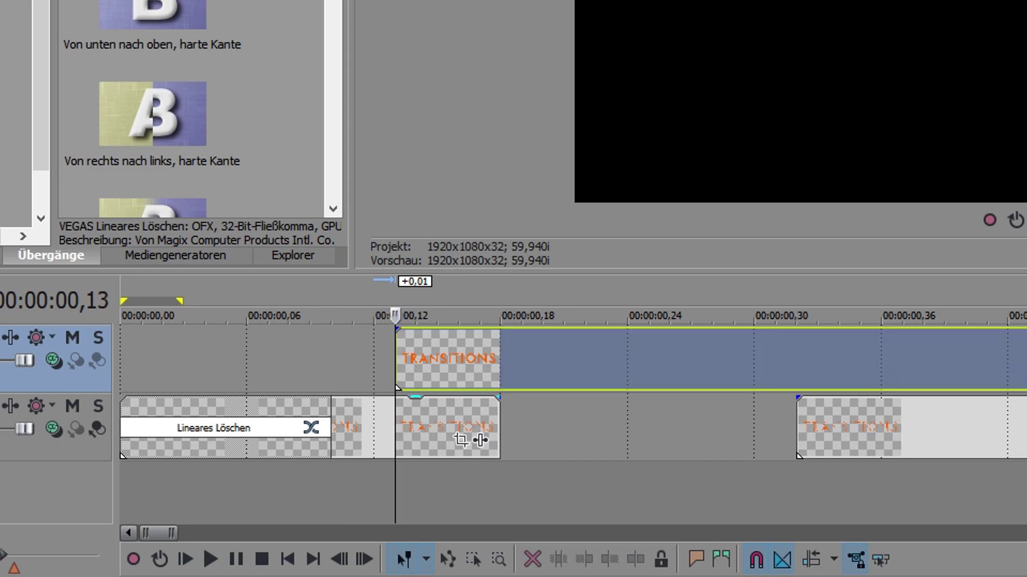
{"action": "left_click_drag", "start_coordinate": [460, 439], "coordinate": [544, 439]}
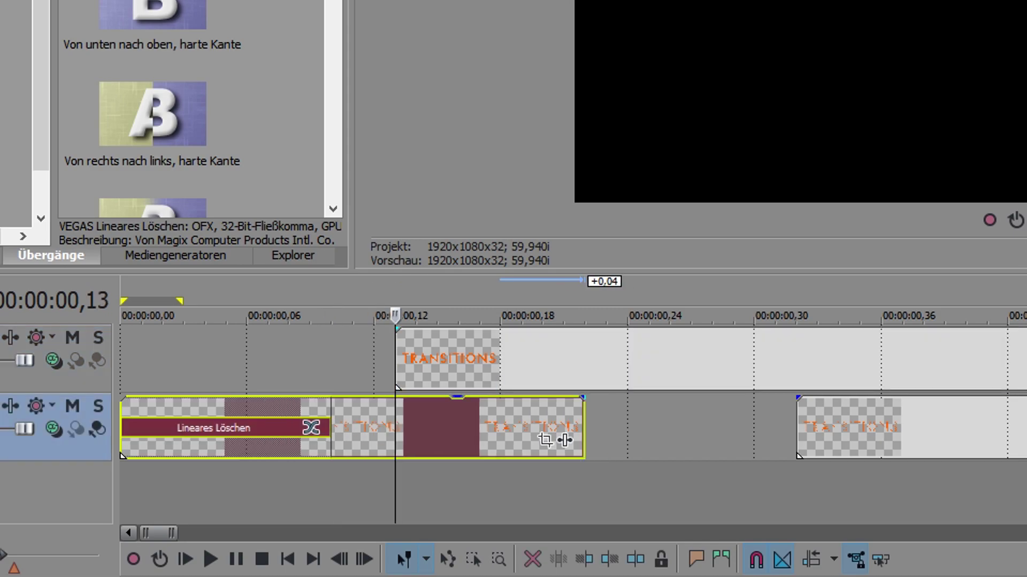
Step: Give the filled clip a fade-in of about 9 frames using the Lineares Löschen preset "Von oben nach unten, harte Kante" and close its settings
{"action": "left_click_drag", "start_coordinate": [398, 330], "coordinate": [585, 337]}
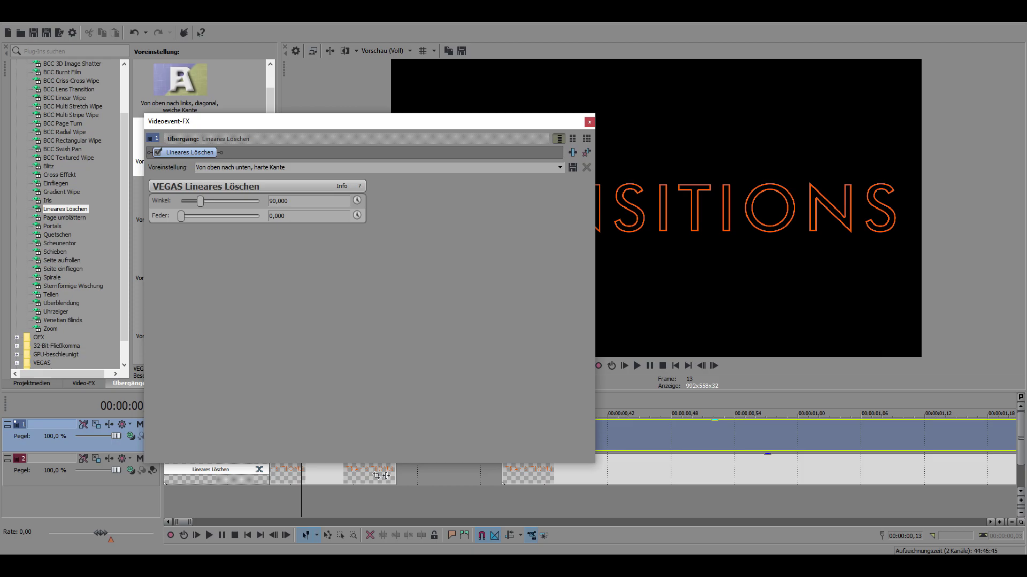
{"action": "left_click", "coordinate": [589, 122]}
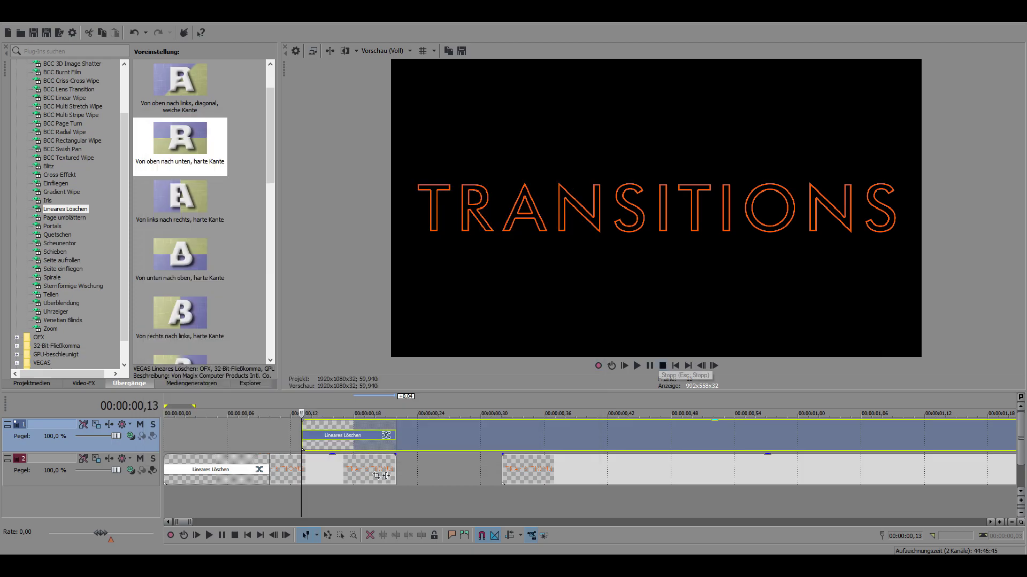
Step: Step frame by frame through the filled clip's fade-in to examine how the wipe fills the outlined text
{"action": "left_click", "coordinate": [714, 365]}
{"action": "left_click", "coordinate": [713, 366]}
{"action": "left_click", "coordinate": [713, 366]}
{"action": "left_click", "coordinate": [714, 366]}
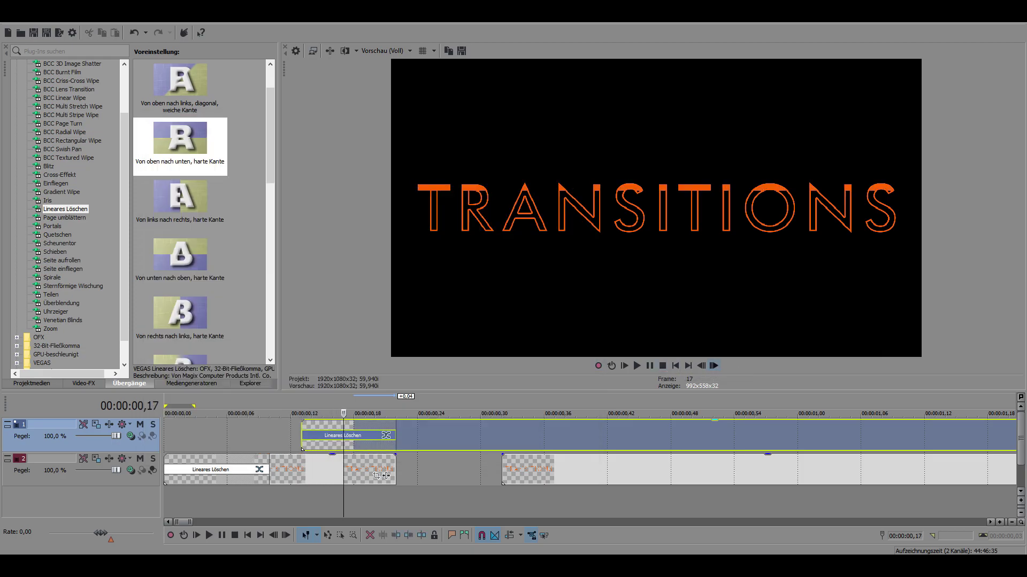
{"action": "left_click", "coordinate": [713, 365]}
{"action": "left_click", "coordinate": [714, 366]}
{"action": "key", "text": "alt+Right"}
{"action": "key", "text": "alt+Right"}
{"action": "key", "text": "alt+Right"}
{"action": "key", "text": "alt+Right"}
{"action": "key", "text": "alt+Right"}
{"action": "key", "text": "alt+Right"}
{"action": "key", "text": "alt+Right"}
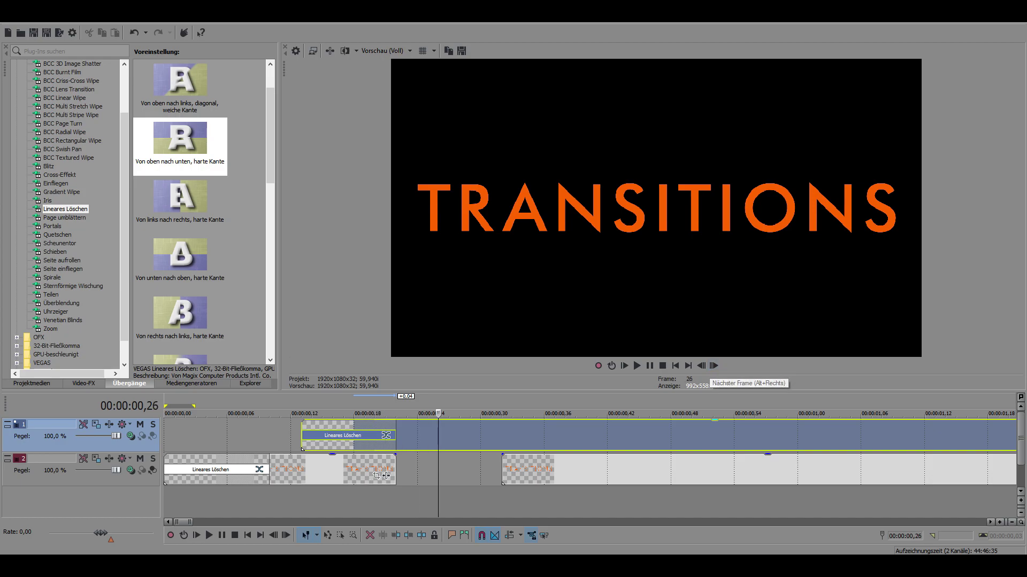
Step: Return to the start of the timeline and step through both opening wipes frame by frame to check the whole intro
{"action": "left_click", "coordinate": [385, 476]}
{"action": "key", "text": "Home"}
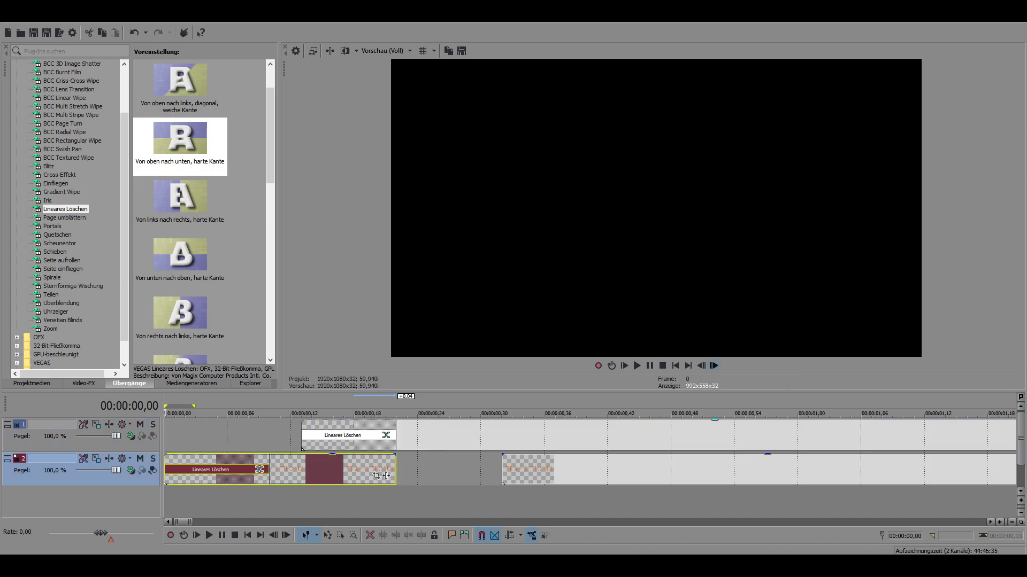
{"action": "key", "text": "alt+Right"}
{"action": "key", "text": "alt+Right"}
{"action": "key", "text": "alt+Right"}
{"action": "key", "text": "alt+Right"}
{"action": "key", "text": "alt+Right"}
{"action": "key", "text": "alt+Right"}
{"action": "key", "text": "alt+Right"}
{"action": "key", "text": "alt+Right"}
{"action": "key", "text": "alt+Right"}
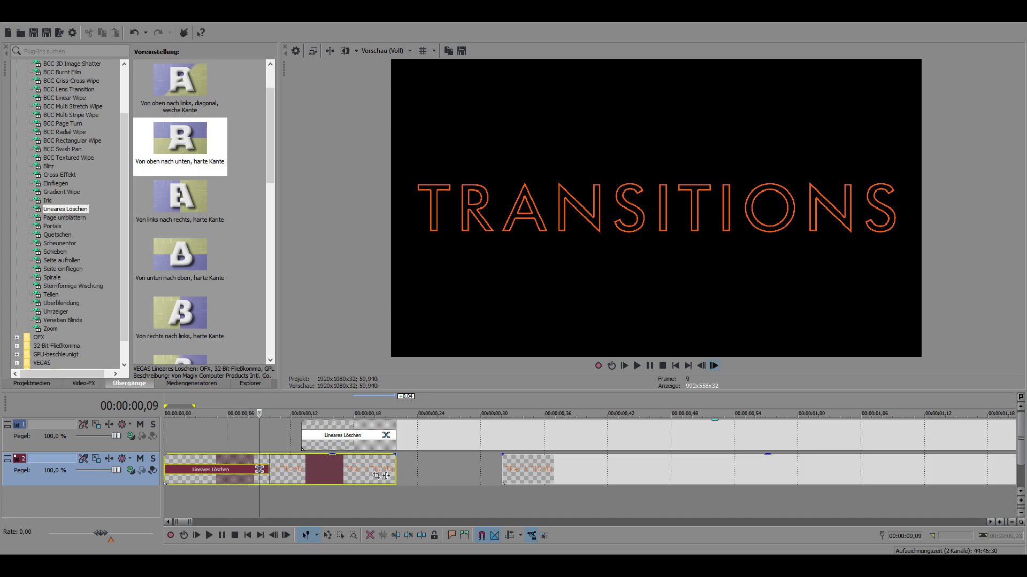
{"action": "key", "text": "alt+Right"}
{"action": "key", "text": "alt+Right"}
{"action": "key", "text": "alt+Right"}
{"action": "key", "text": "alt+Right"}
{"action": "key", "text": "alt+Right"}
{"action": "key", "text": "alt+Right"}
{"action": "key", "text": "alt+Right"}
{"action": "key", "text": "alt+Right"}
{"action": "key", "text": "alt+Right"}
{"action": "key", "text": "alt+Right"}
{"action": "key", "text": "alt+Right"}
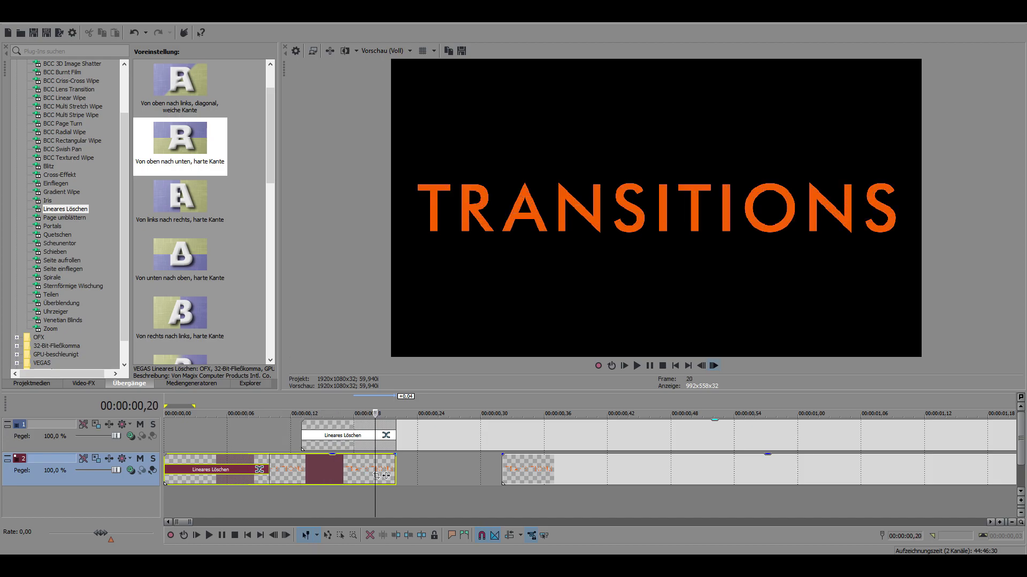
{"action": "key", "text": "alt+Right"}
{"action": "key", "text": "alt+Right"}
{"action": "key", "text": "alt+Right"}
{"action": "key", "text": "alt+Right"}
{"action": "key", "text": "alt+Right"}
{"action": "key", "text": "alt+Right"}
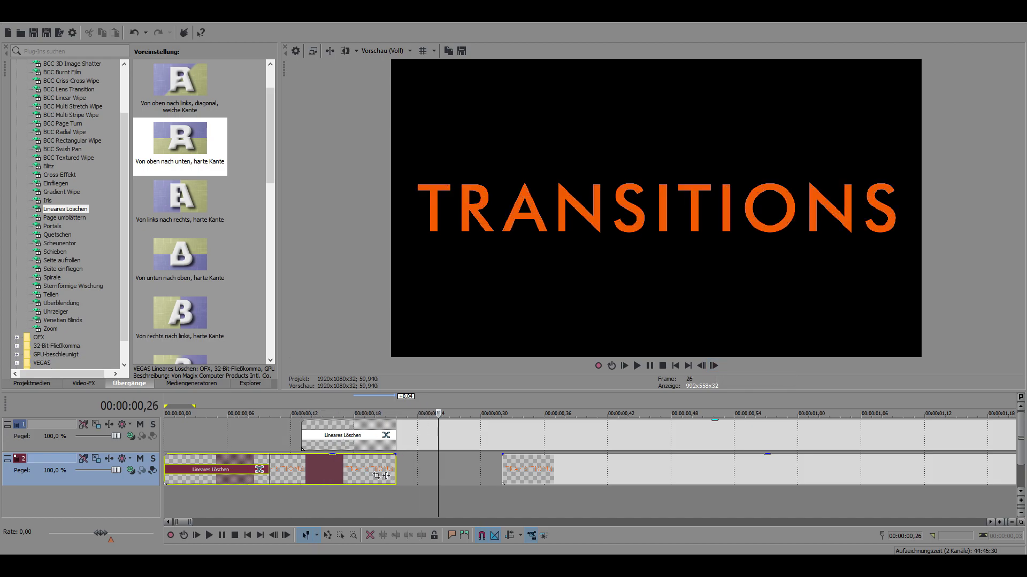
Step: Split the filled TRANSITIONS clip on track 1 at frame 49 and delete the part after the cut
{"action": "scroll", "coordinate": [381, 475], "scroll_direction": "down", "scroll_amount": 3}
{"action": "left_click_drag", "start_coordinate": [380, 470], "coordinate": [559, 470]}
{"action": "left_click", "coordinate": [445, 435]}
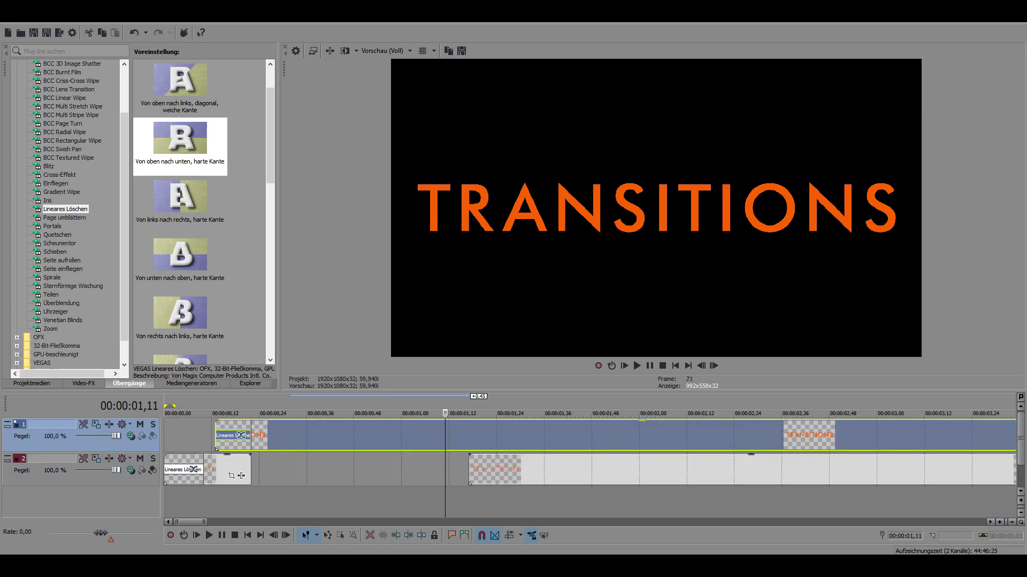
{"action": "left_click", "coordinate": [357, 435]}
{"action": "scroll", "coordinate": [358, 435], "scroll_direction": "up", "scroll_amount": 1}
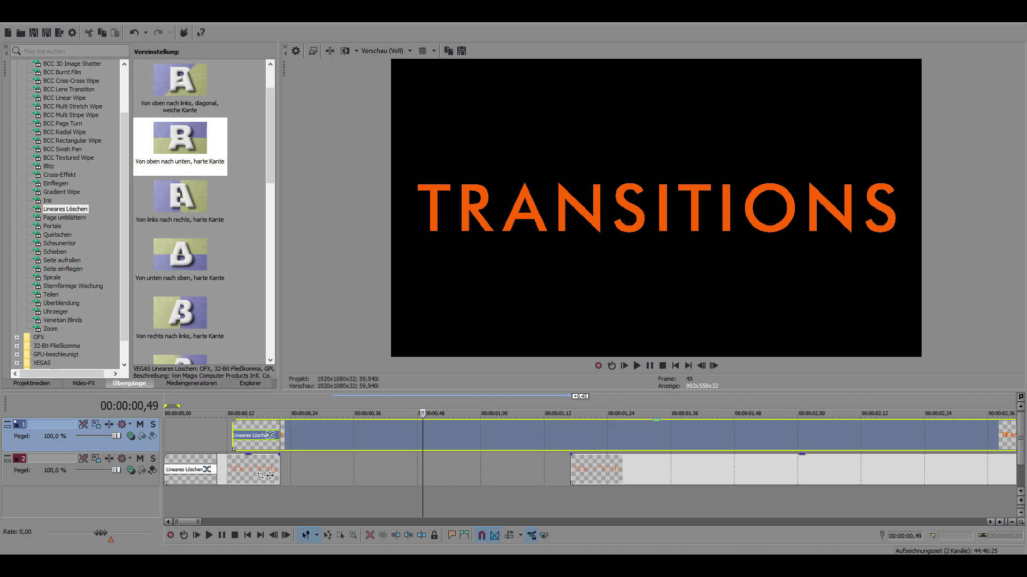
{"action": "key", "text": "s"}
{"action": "left_click", "coordinate": [480, 436]}
{"action": "key", "text": "Delete"}
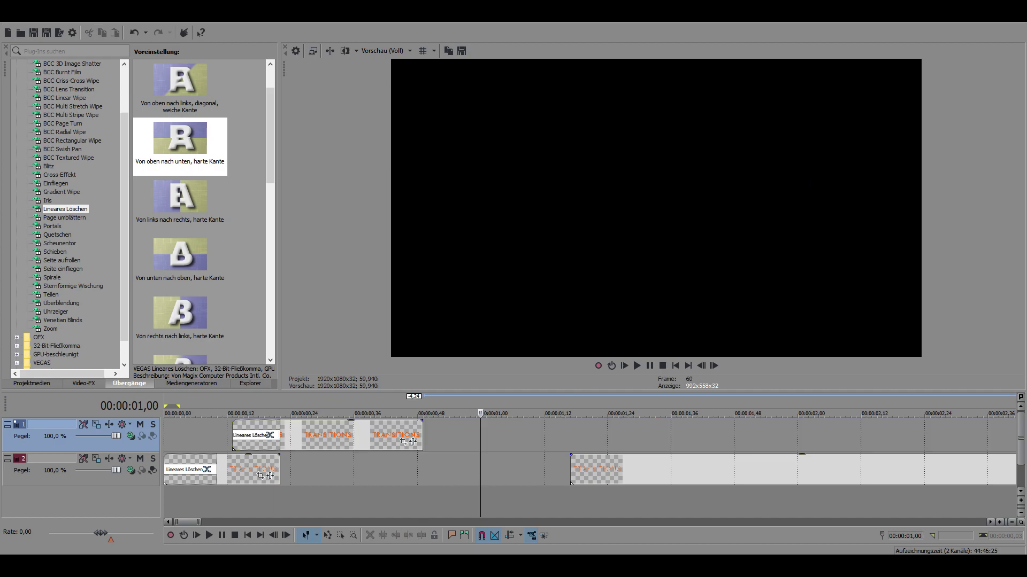
Step: Give the filled clip a fade-out of about 10 frames and make the second outline clip on track 2 start at frame 33
{"action": "left_click", "coordinate": [401, 436]}
{"action": "left_click_drag", "start_coordinate": [571, 470], "coordinate": [401, 470]}
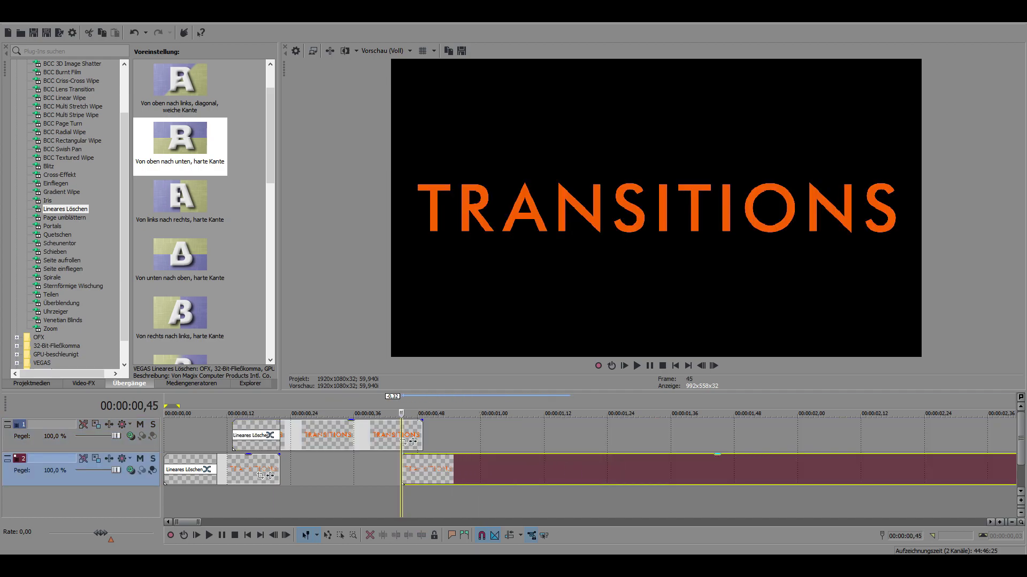
{"action": "key", "text": "Right"}
{"action": "scroll", "coordinate": [406, 442], "scroll_direction": "up", "scroll_amount": 2}
{"action": "key", "text": "Down"}
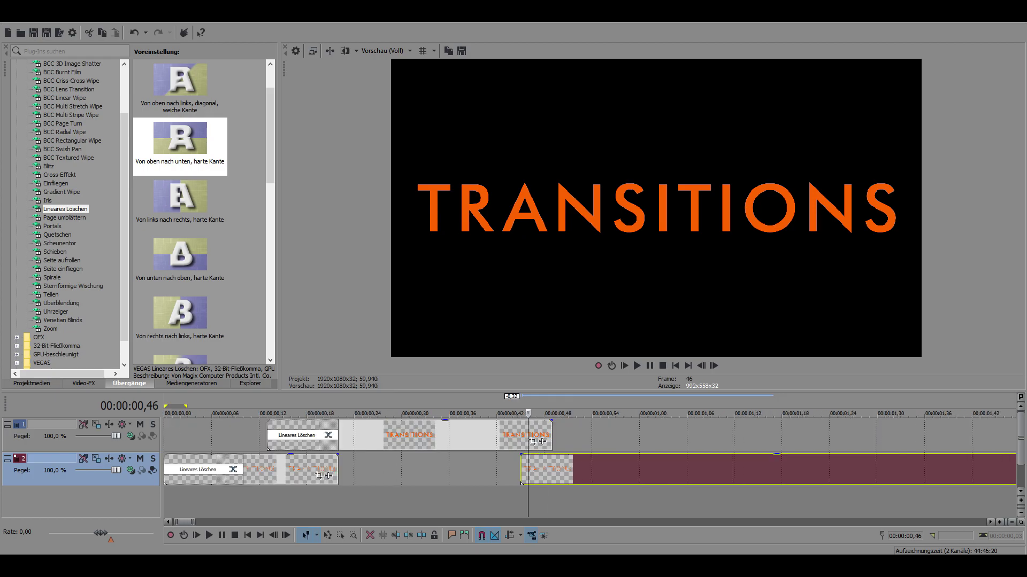
{"action": "key", "text": "Up"}
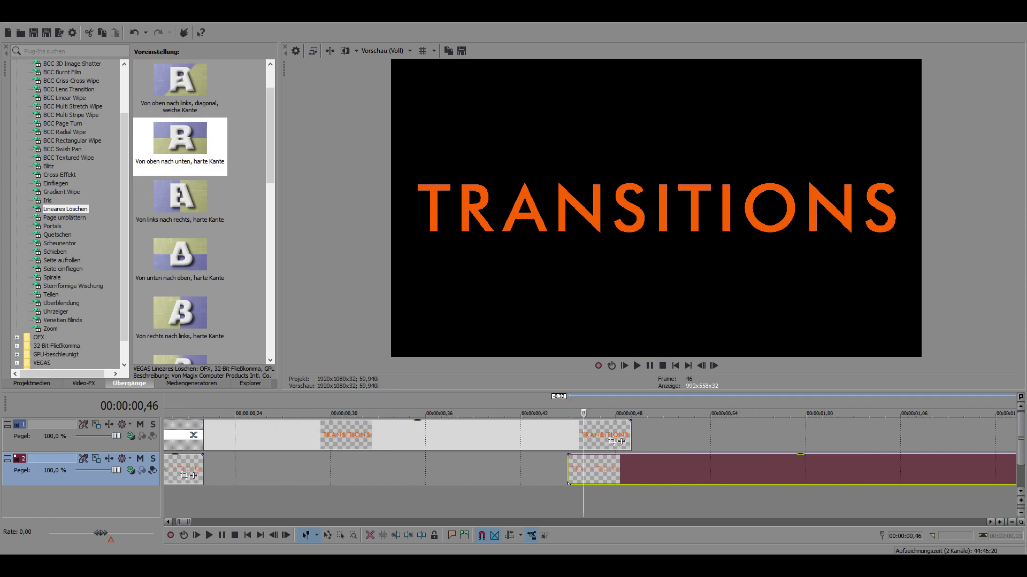
{"action": "left_click", "coordinate": [599, 434]}
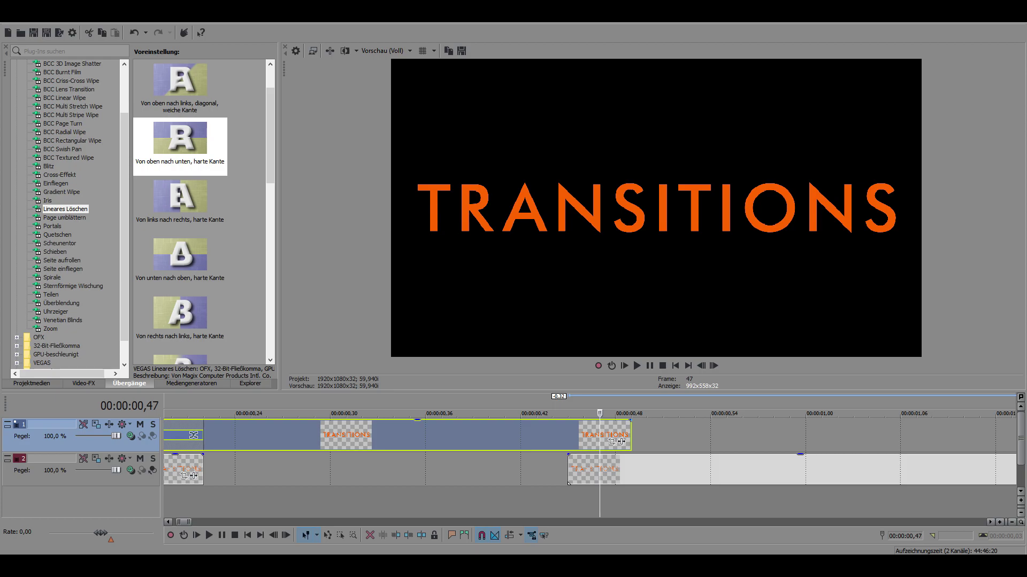
{"action": "left_click_drag", "start_coordinate": [616, 441], "coordinate": [457, 441]}
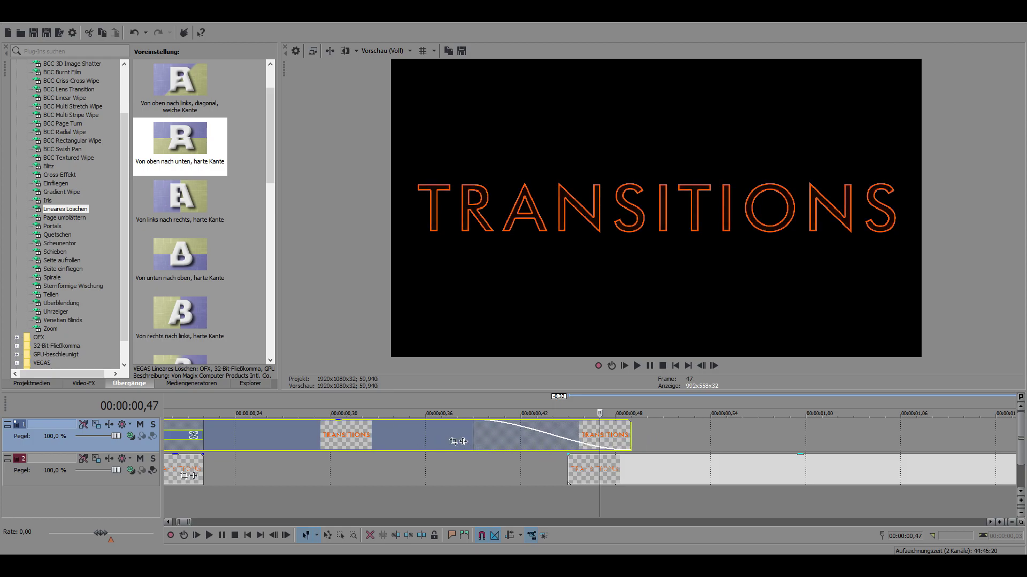
{"action": "left_click_drag", "start_coordinate": [568, 483], "coordinate": [379, 483]}
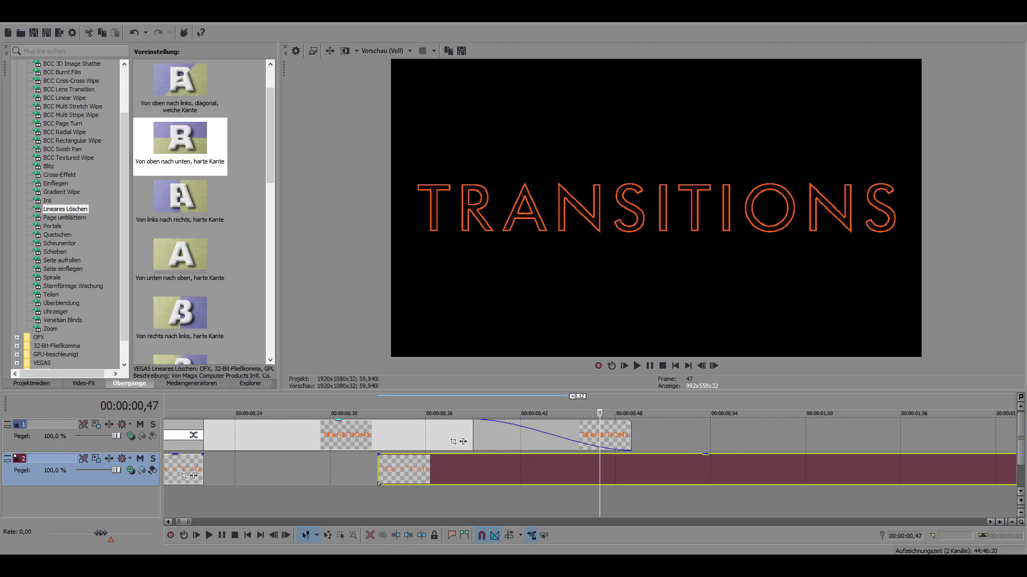
Step: Apply the Lineares Löschen preset "Von unten nach oben, harte Kante" to the filled clip's fade-out and close its settings
{"action": "left_click", "coordinate": [179, 254]}
{"action": "left_click_drag", "start_coordinate": [179, 255], "coordinate": [552, 436]}
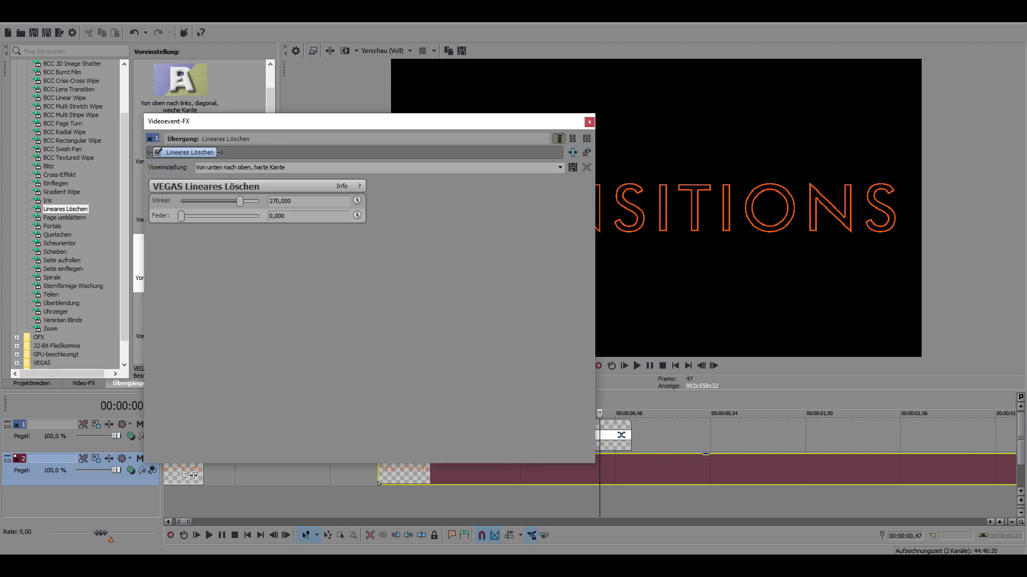
{"action": "left_click", "coordinate": [589, 122]}
Step: Step through the last frames of the filled clip's fade-out to examine how the wipe returns to the outlined text
{"action": "left_click", "coordinate": [440, 436]}
{"action": "left_click", "coordinate": [713, 366]}
{"action": "left_click", "coordinate": [714, 366]}
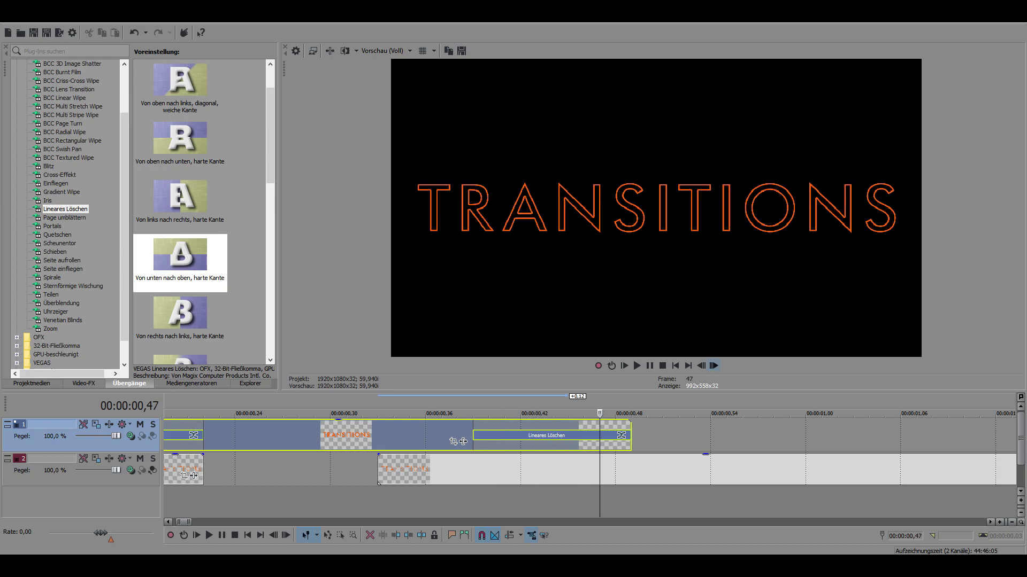
{"action": "left_click", "coordinate": [713, 365]}
{"action": "left_click", "coordinate": [713, 366]}
{"action": "left_click", "coordinate": [714, 366]}
{"action": "scroll", "coordinate": [589, 465], "scroll_direction": "down", "scroll_amount": 3}
{"action": "scroll", "coordinate": [590, 465], "scroll_direction": "up", "scroll_amount": 3}
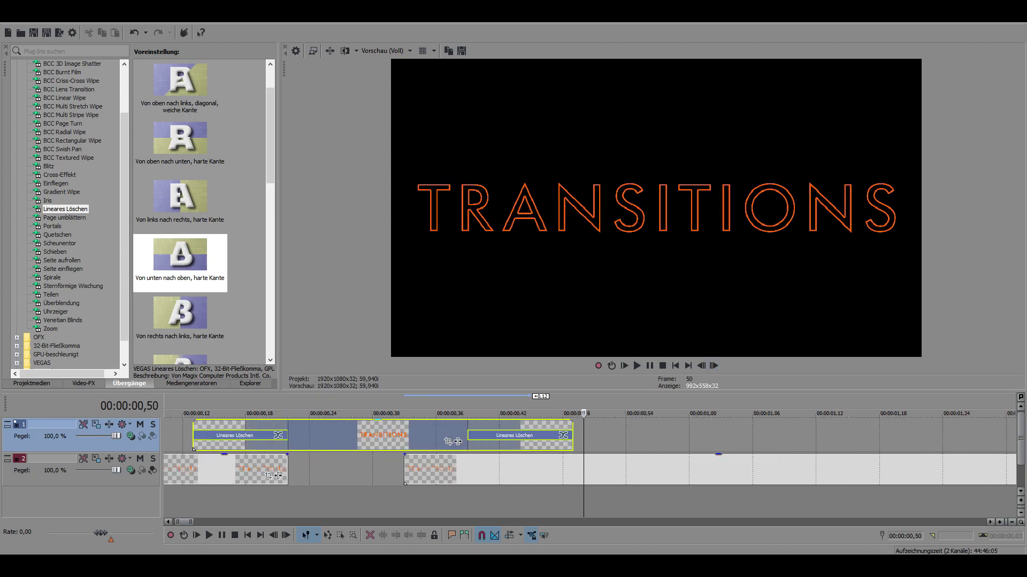
Step: Split the second outline clip on track 2 at frame 55 and delete the remainder after the cut
{"action": "left_click", "coordinate": [626, 469]}
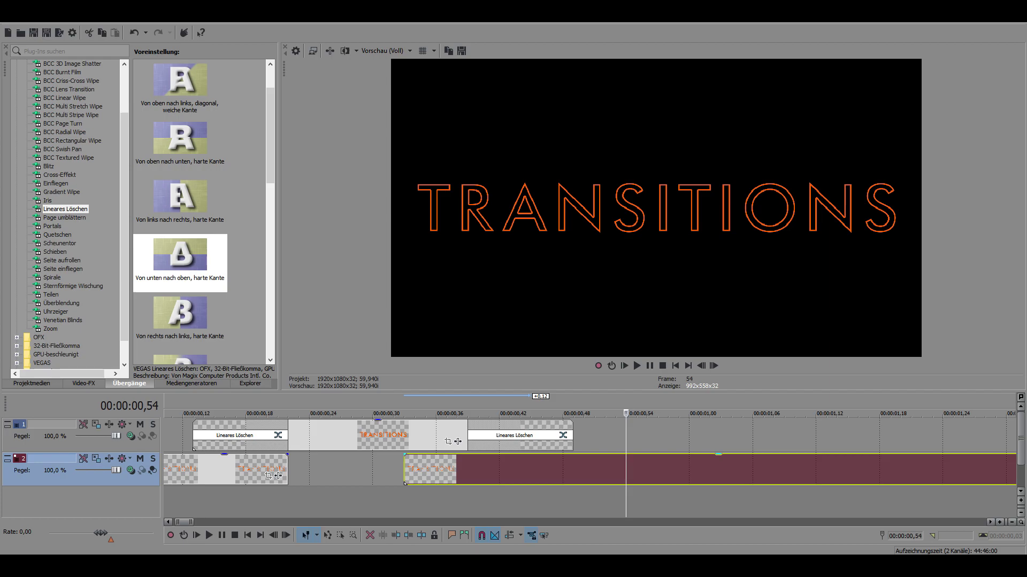
{"action": "key", "text": "Right"}
{"action": "key", "text": "s"}
{"action": "key", "text": "Delete"}
{"action": "left_click", "coordinate": [615, 470]}
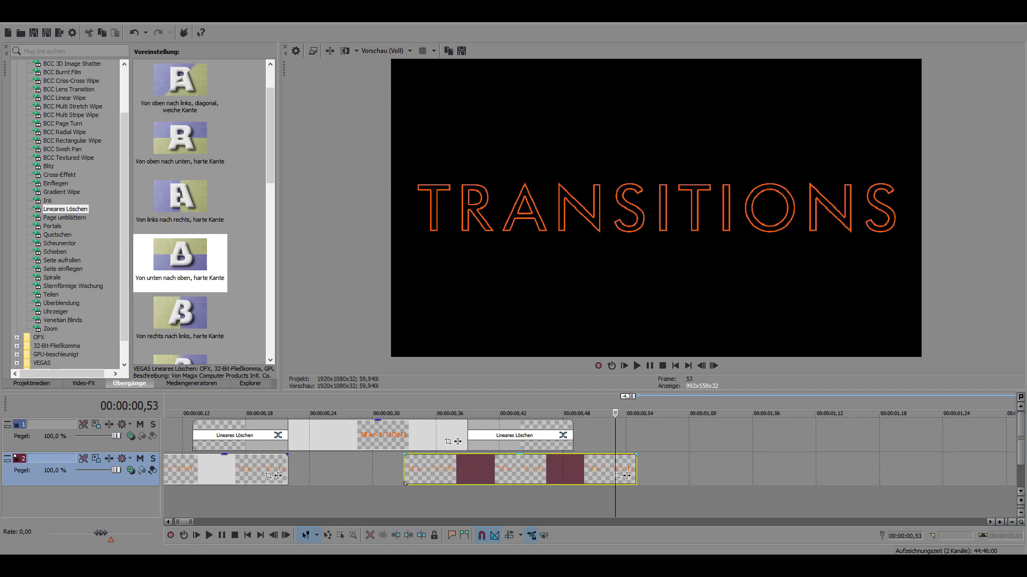
Step: Give the second outline clip a fade-out of about 6 frames with the Lineares Löschen preset "Von unten nach oben, harte Kante" and close its settings
{"action": "left_click_drag", "start_coordinate": [635, 456], "coordinate": [574, 458]}
{"action": "left_click", "coordinate": [584, 465]}
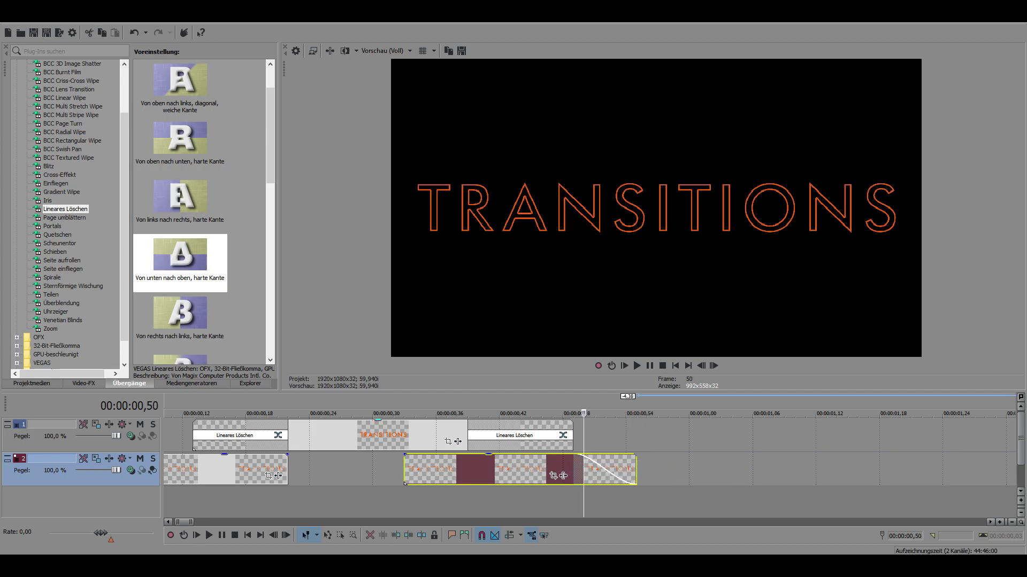
{"action": "left_click_drag", "start_coordinate": [179, 254], "coordinate": [605, 469]}
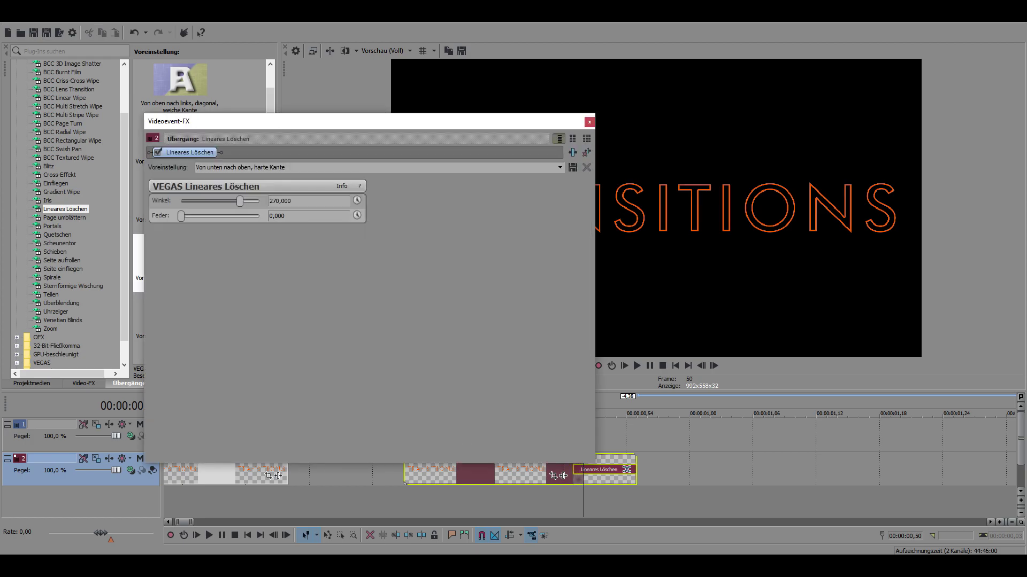
{"action": "key", "text": "Escape"}
Step: Step through the filled clip's fade-out and the second outline clip's fade-out to frame 59 to examine both wipes
{"action": "key", "text": "Left"}
{"action": "key", "text": "Left"}
{"action": "key", "text": "Left"}
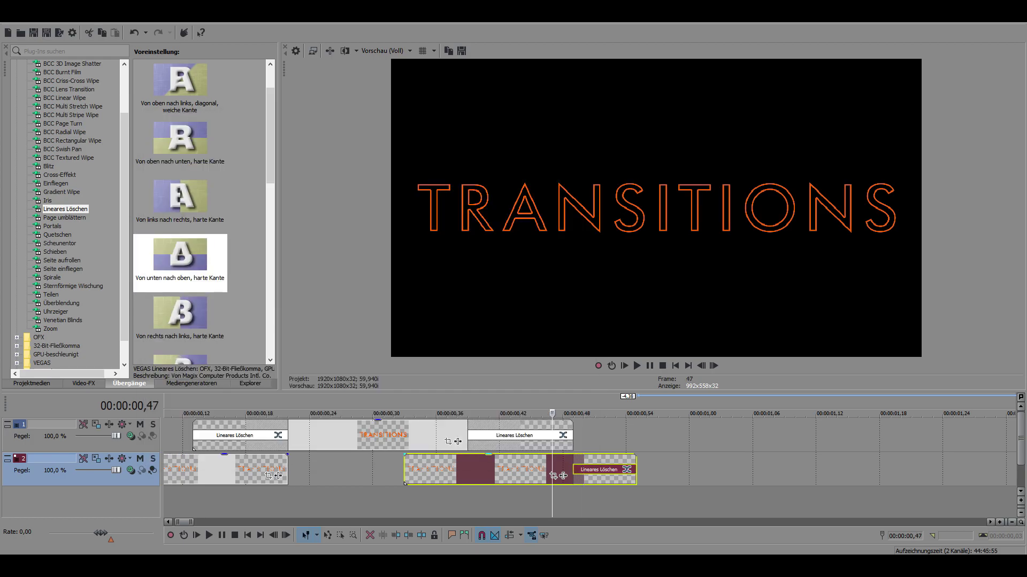
{"action": "left_click", "coordinate": [447, 413]}
{"action": "scroll", "coordinate": [447, 466], "scroll_direction": "down", "scroll_amount": 3}
{"action": "scroll", "coordinate": [446, 465], "scroll_direction": "up", "scroll_amount": 4}
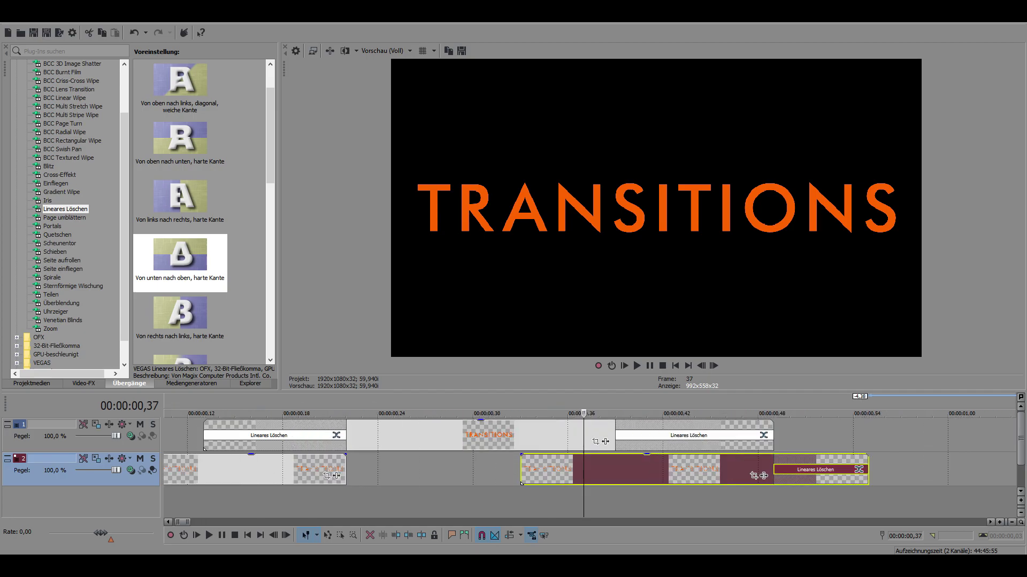
{"action": "scroll", "coordinate": [446, 465], "scroll_direction": "down", "scroll_amount": 1}
{"action": "key", "text": "Down"}
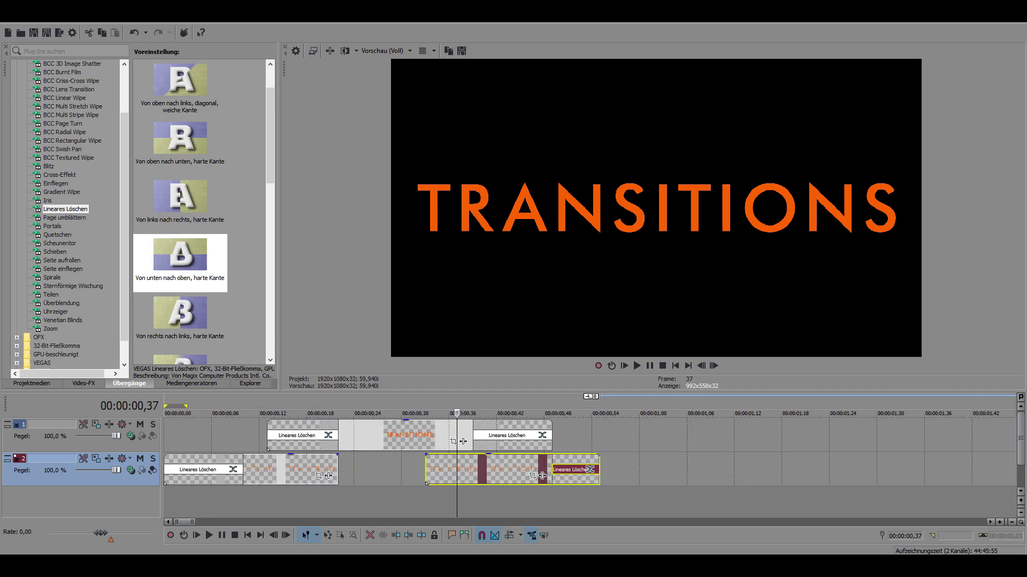
{"action": "key", "text": "Right"}
{"action": "key", "text": "Right"}
{"action": "key", "text": "Right"}
{"action": "key", "text": "Right"}
{"action": "key", "text": "Right"}
{"action": "key", "text": "Right"}
{"action": "key", "text": "Right"}
{"action": "key", "text": "Right"}
{"action": "key", "text": "Right"}
{"action": "key", "text": "Right"}
{"action": "key", "text": "Right"}
{"action": "key", "text": "Right"}
{"action": "key", "text": "Right"}
{"action": "key", "text": "Right"}
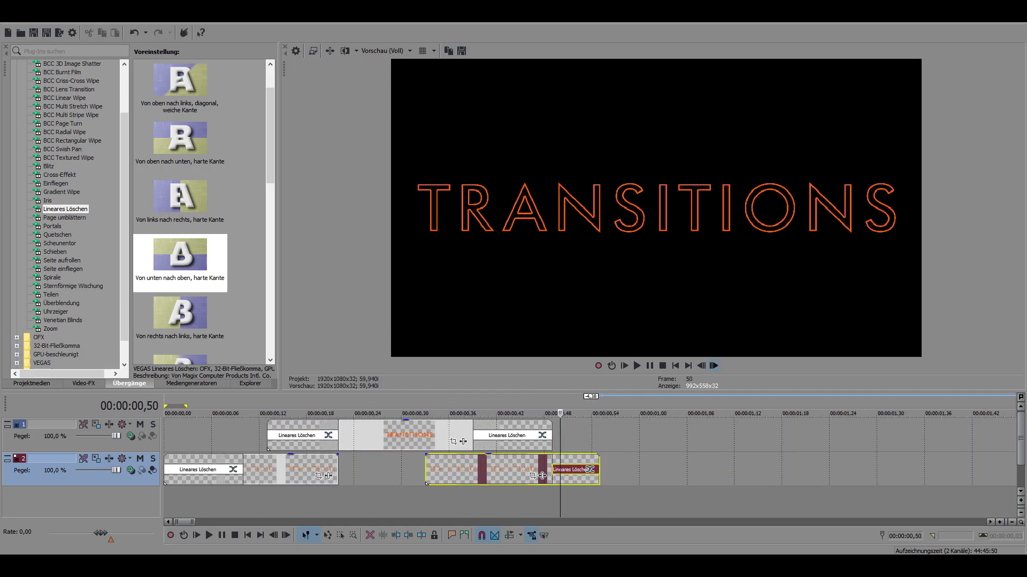
{"action": "key", "text": "Right"}
{"action": "key", "text": "Right"}
{"action": "key", "text": "Right"}
{"action": "key", "text": "Right"}
{"action": "key", "text": "Right"}
{"action": "key", "text": "Right"}
{"action": "key", "text": "Right"}
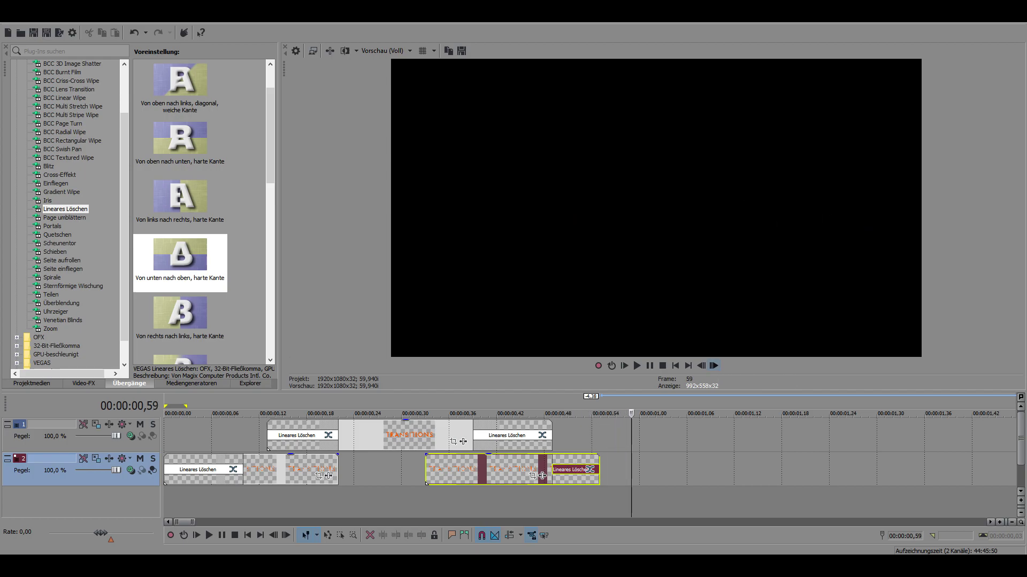
Step: Return to the timeline start and step through the animation to frame 50, examining how the filled and outlined text alternate
{"action": "left_click", "coordinate": [164, 434]}
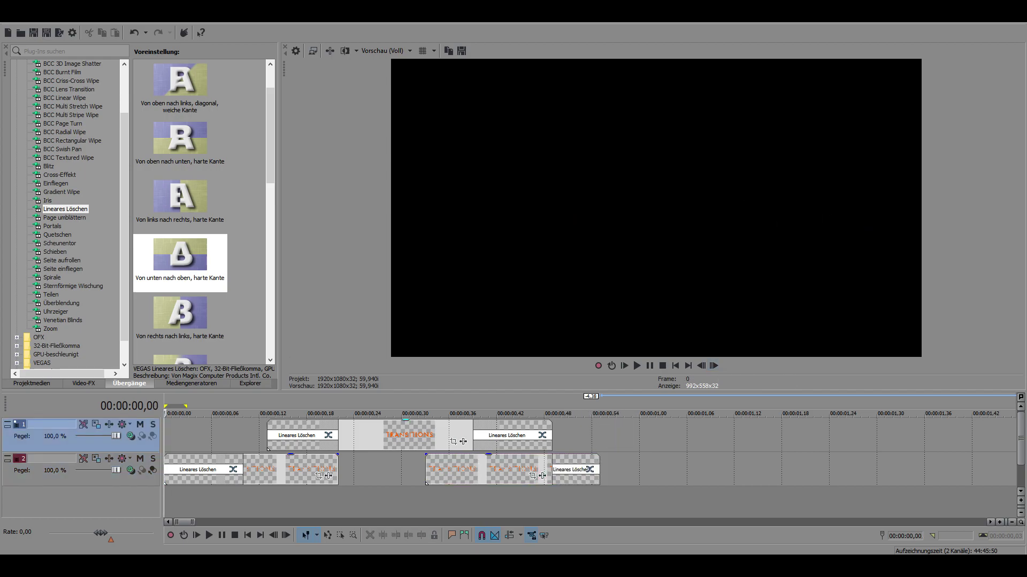
{"action": "key", "text": "Right"}
{"action": "key", "text": "Right"}
{"action": "key", "text": "Right"}
{"action": "key", "text": "Right"}
{"action": "key", "text": "Right"}
{"action": "key", "text": "Right"}
{"action": "key", "text": "Right"}
{"action": "key", "text": "Right"}
{"action": "key", "text": "Right"}
{"action": "key", "text": "Right"}
{"action": "key", "text": "Right"}
{"action": "key", "text": "Right"}
{"action": "key", "text": "Right"}
{"action": "key", "text": "Right"}
{"action": "key", "text": "Right"}
{"action": "key", "text": "Right"}
{"action": "key", "text": "Right"}
{"action": "key", "text": "Right"}
{"action": "key", "text": "Right"}
{"action": "key", "text": "Right"}
{"action": "key", "text": "Right"}
{"action": "key", "text": "Right"}
{"action": "key", "text": "Right"}
{"action": "key", "text": "Right"}
{"action": "key", "text": "Right"}
{"action": "key", "text": "Right"}
{"action": "key", "text": "Right"}
{"action": "key", "text": "Right"}
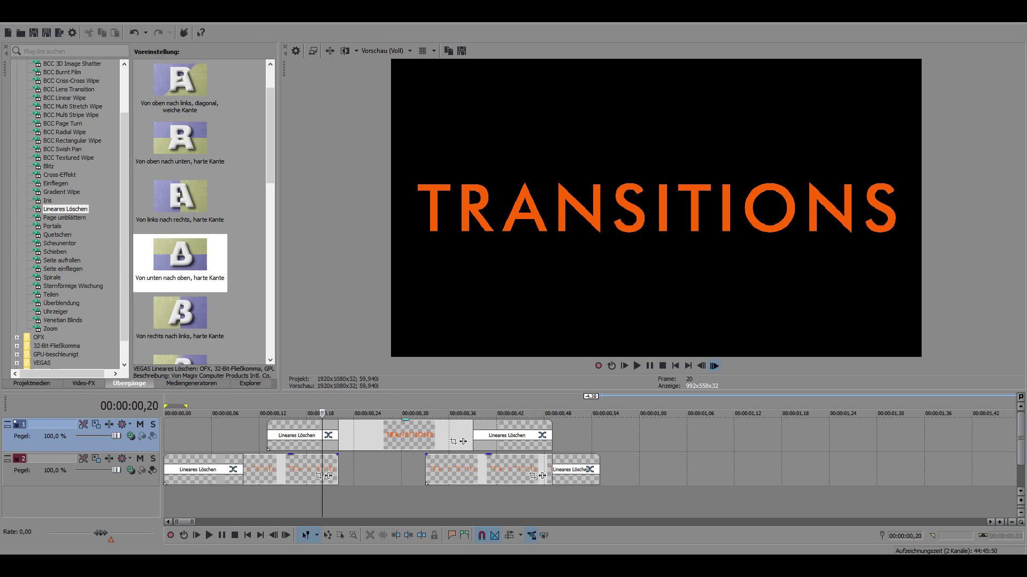
{"action": "key", "text": "Right"}
{"action": "key", "text": "Right"}
{"action": "key", "text": "Right"}
{"action": "key", "text": "Right"}
{"action": "key", "text": "Right"}
{"action": "key", "text": "Right"}
{"action": "key", "text": "Right"}
{"action": "key", "text": "Right"}
{"action": "key", "text": "Right"}
{"action": "key", "text": "Right"}
{"action": "key", "text": "Right"}
{"action": "key", "text": "Right"}
{"action": "key", "text": "Right"}
{"action": "key", "text": "Right"}
{"action": "key", "text": "Right"}
{"action": "key", "text": "Left"}
{"action": "key", "text": "Left"}
{"action": "key", "text": "Left"}
{"action": "key", "text": "Left"}
{"action": "key", "text": "Left"}
{"action": "key", "text": "Left"}
{"action": "key", "text": "Right"}
{"action": "key", "text": "Right"}
{"action": "key", "text": "Right"}
{"action": "key", "text": "Right"}
{"action": "key", "text": "Right"}
{"action": "key", "text": "Right"}
{"action": "key", "text": "Right"}
{"action": "key", "text": "Right"}
{"action": "key", "text": "Right"}
{"action": "key", "text": "Right"}
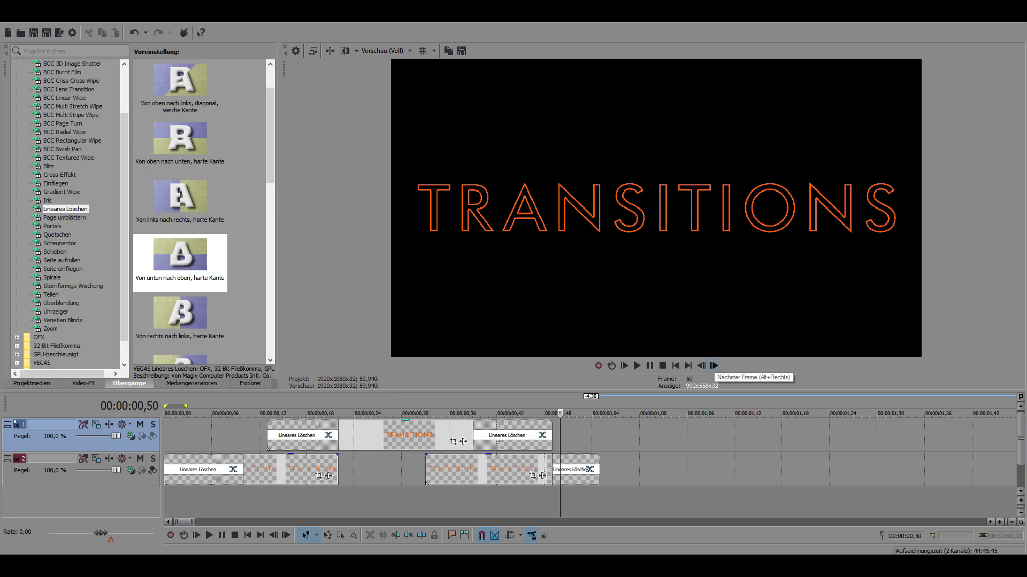
Step: Extend the end of the second outline clip on track 2 by 3 frames and check its fade-out through frame 59
{"action": "key", "text": "Up"}
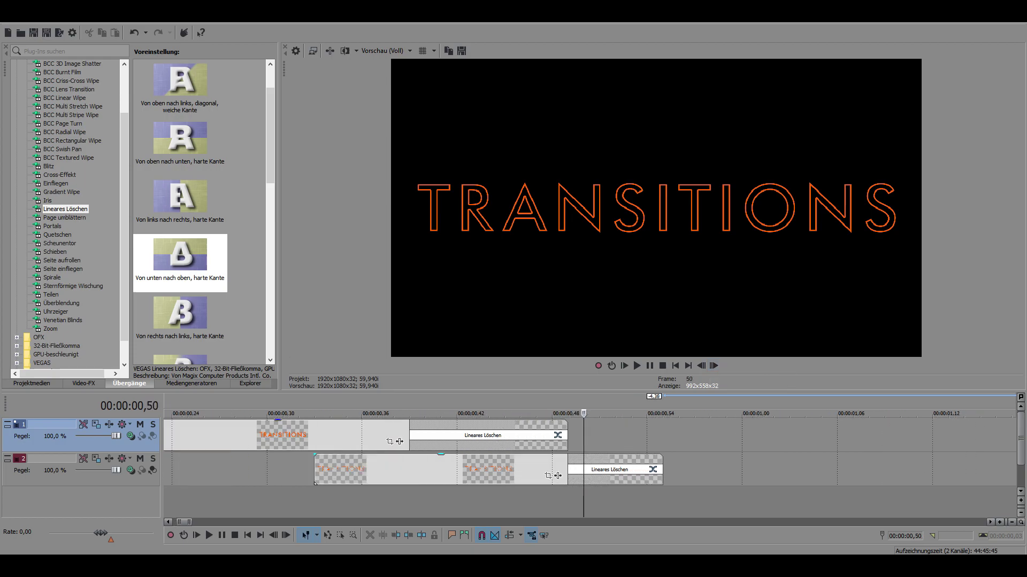
{"action": "left_click_drag", "start_coordinate": [557, 475], "coordinate": [604, 475]}
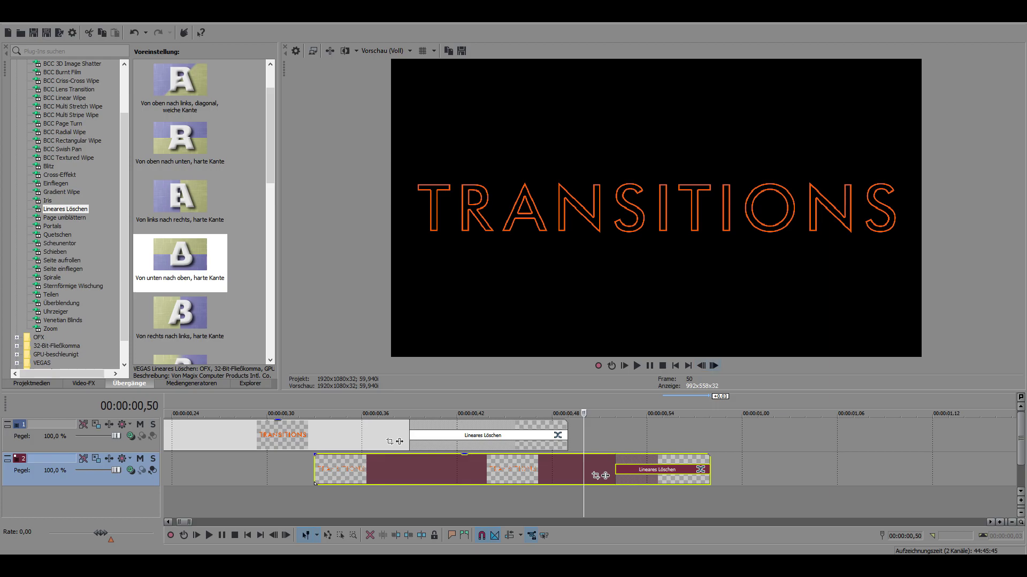
{"action": "key", "text": "space"}
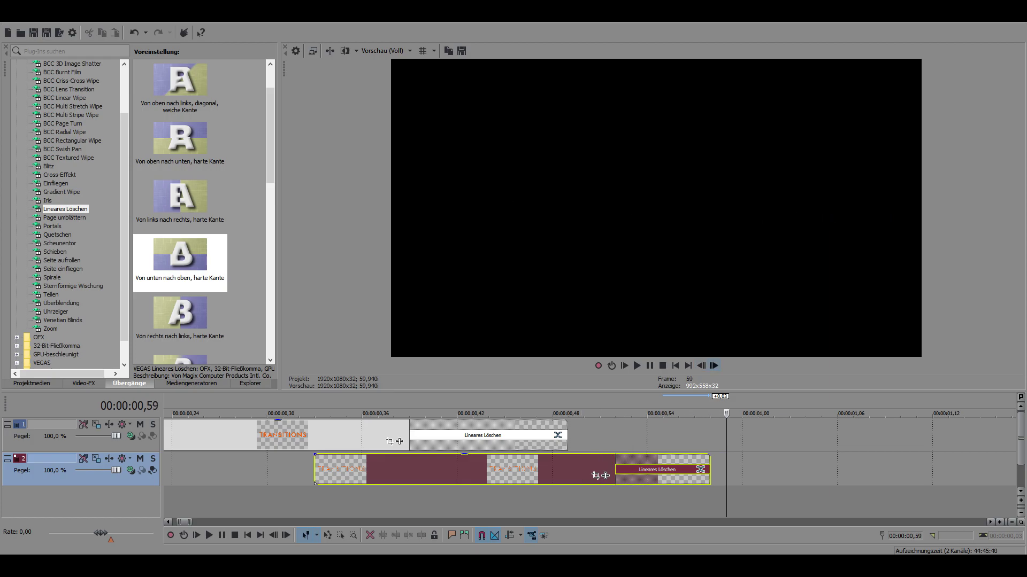
{"action": "scroll", "coordinate": [437, 463], "scroll_direction": "down", "scroll_amount": 8}
{"action": "scroll", "coordinate": [437, 464], "scroll_direction": "up", "scroll_amount": 5}
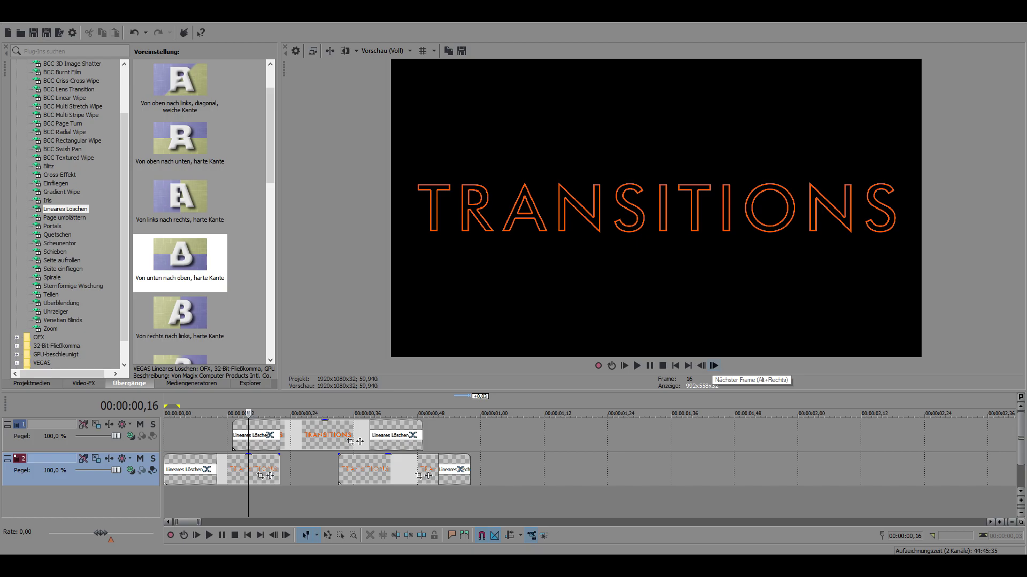
{"action": "scroll", "coordinate": [321, 454], "scroll_direction": "down", "scroll_amount": 3}
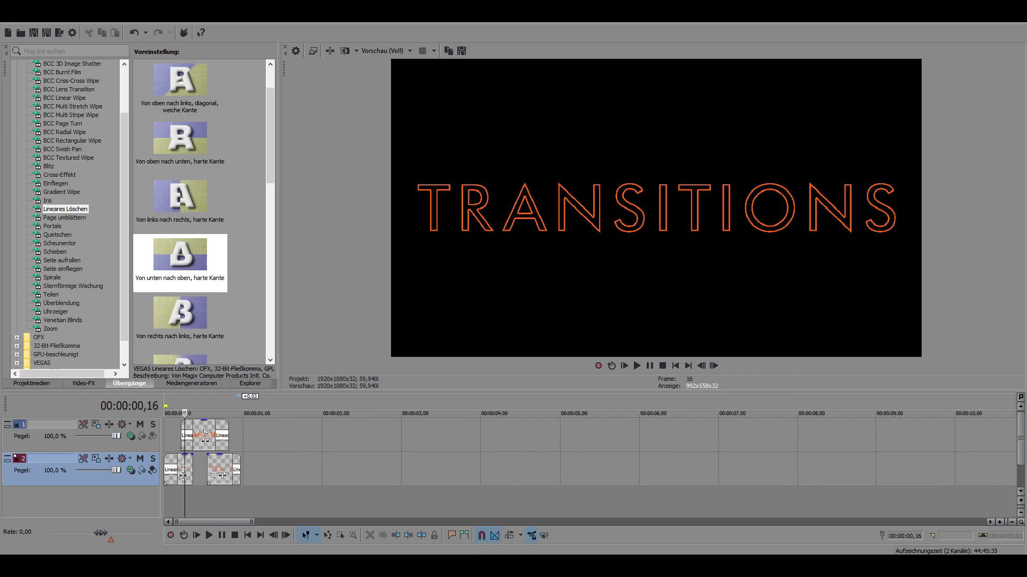
{"action": "scroll", "coordinate": [588, 459], "scroll_direction": "up", "scroll_amount": 4}
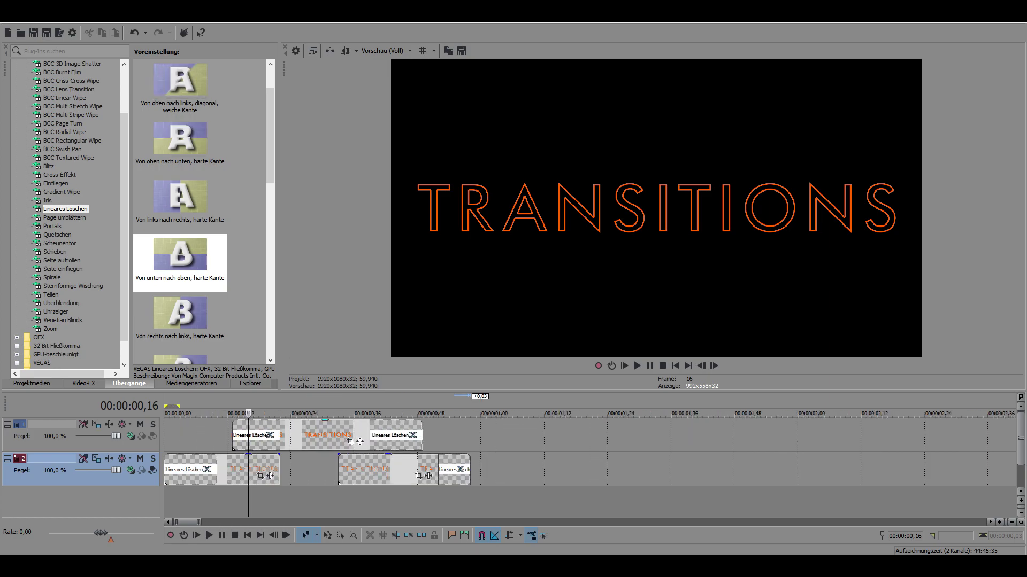